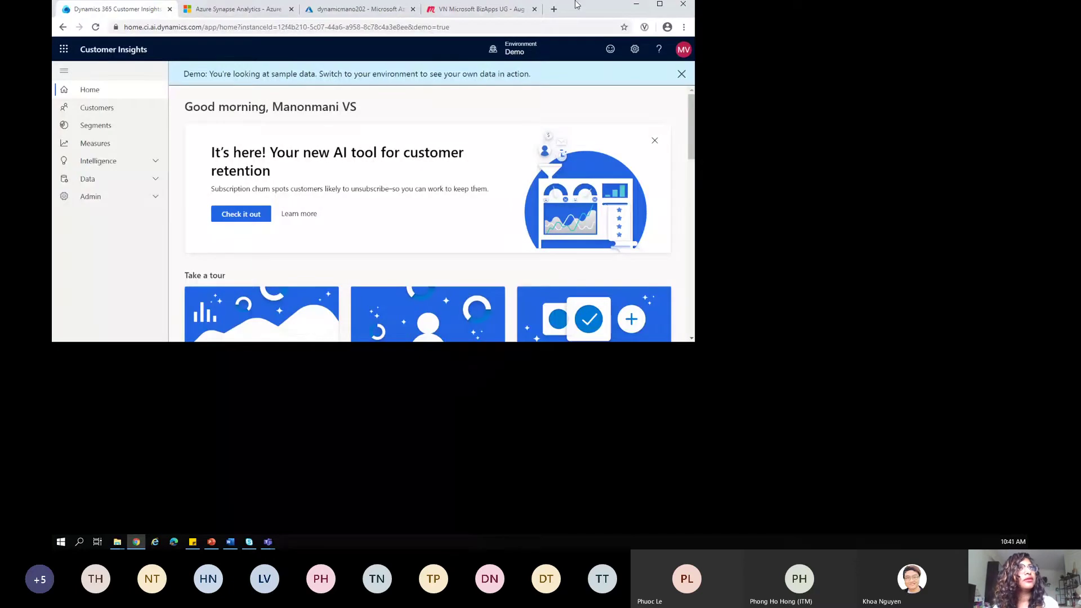
Step: Maximize the browser window and examine the demo environment's data sources, including the actions offered for the POS source
key(super+Up)
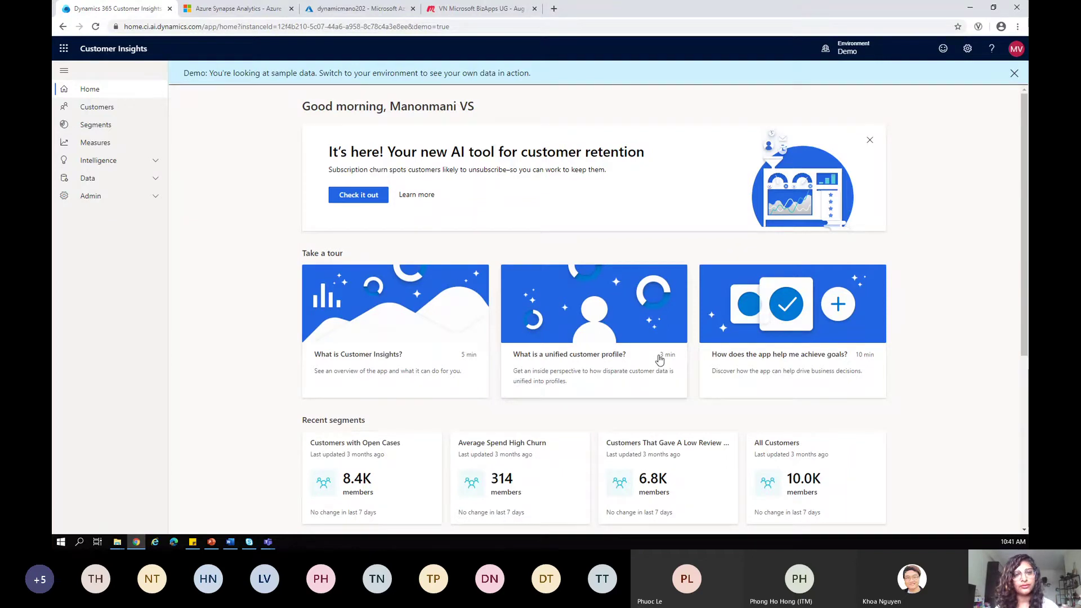
click(82, 93)
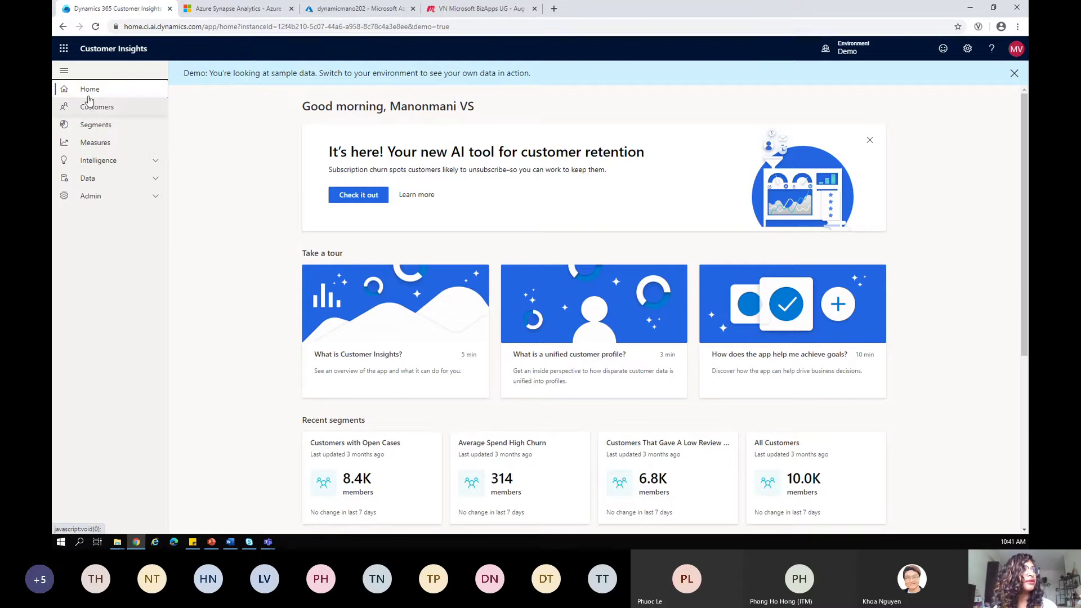
click(155, 182)
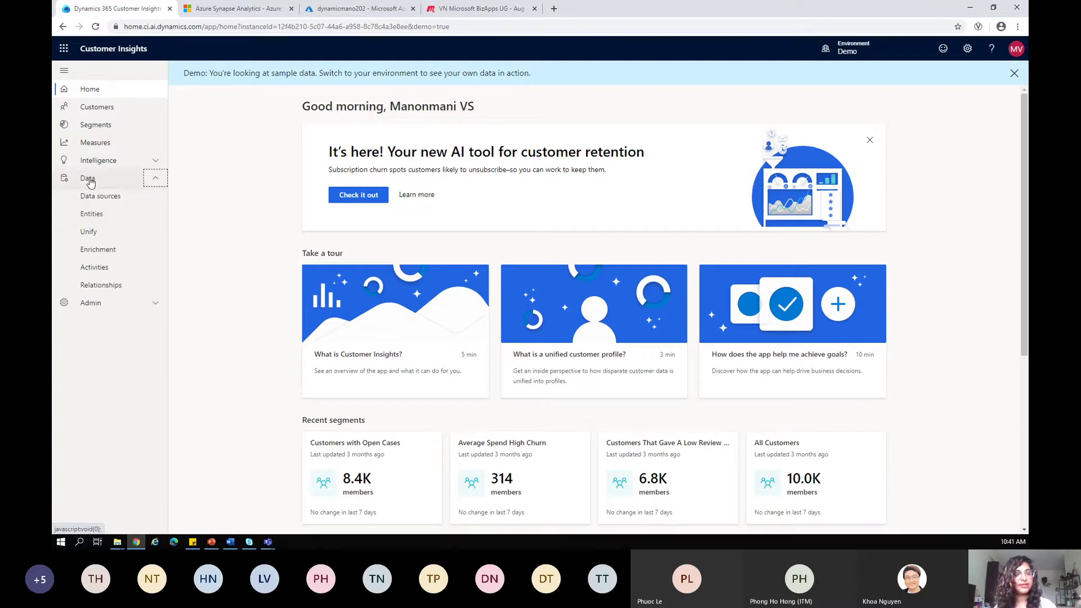
click(90, 199)
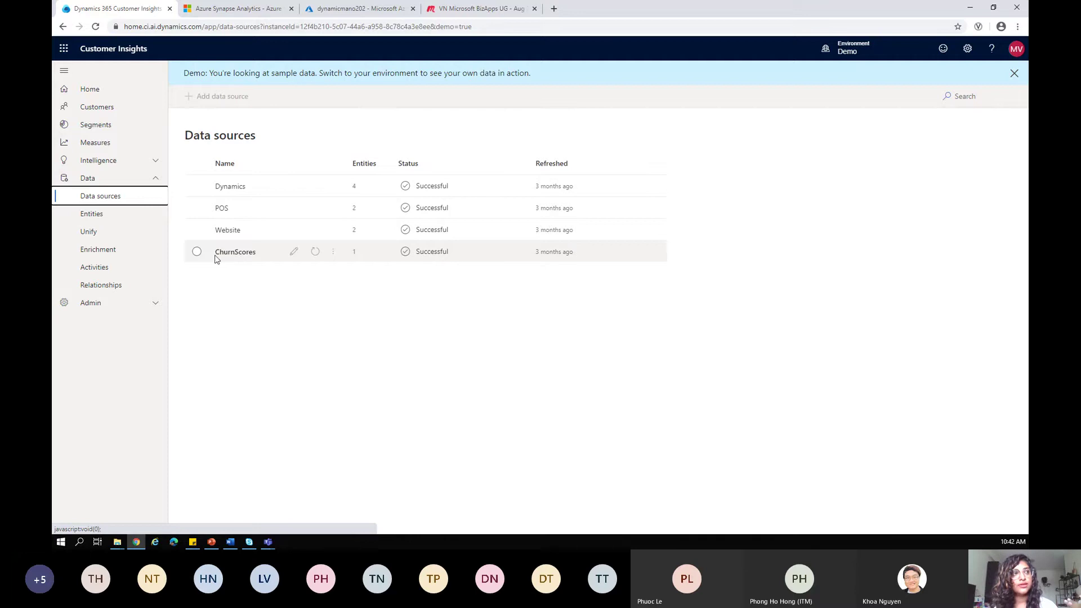
click(221, 210)
click(334, 209)
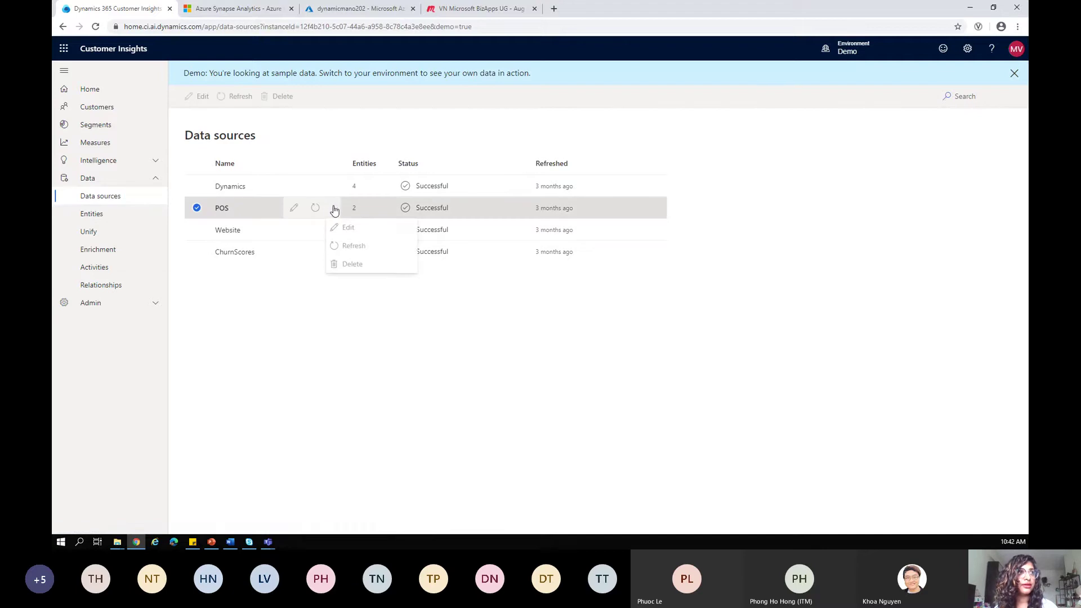
click(338, 252)
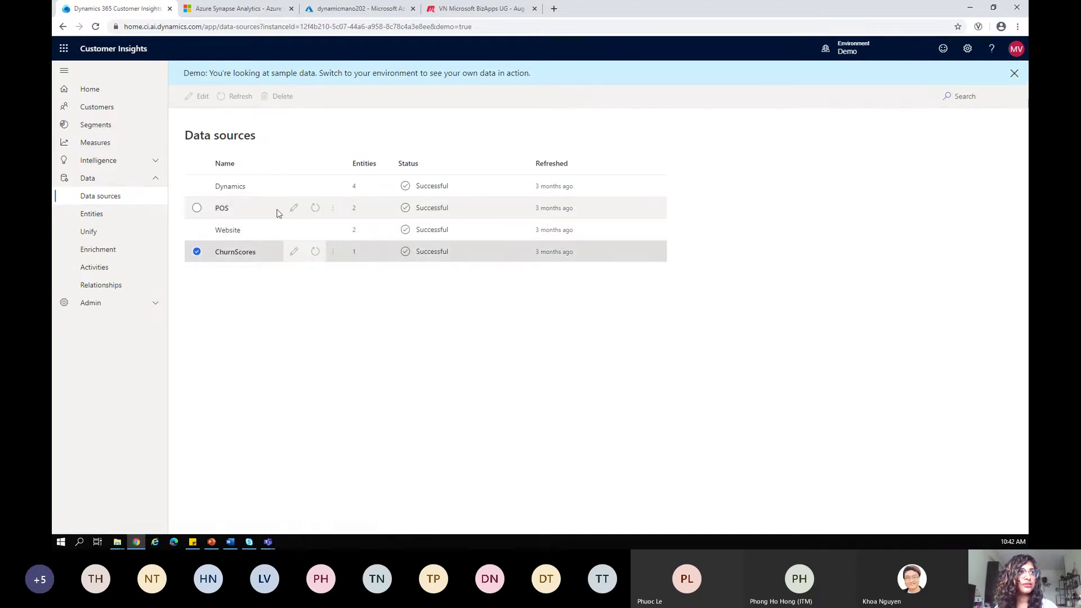
click(277, 210)
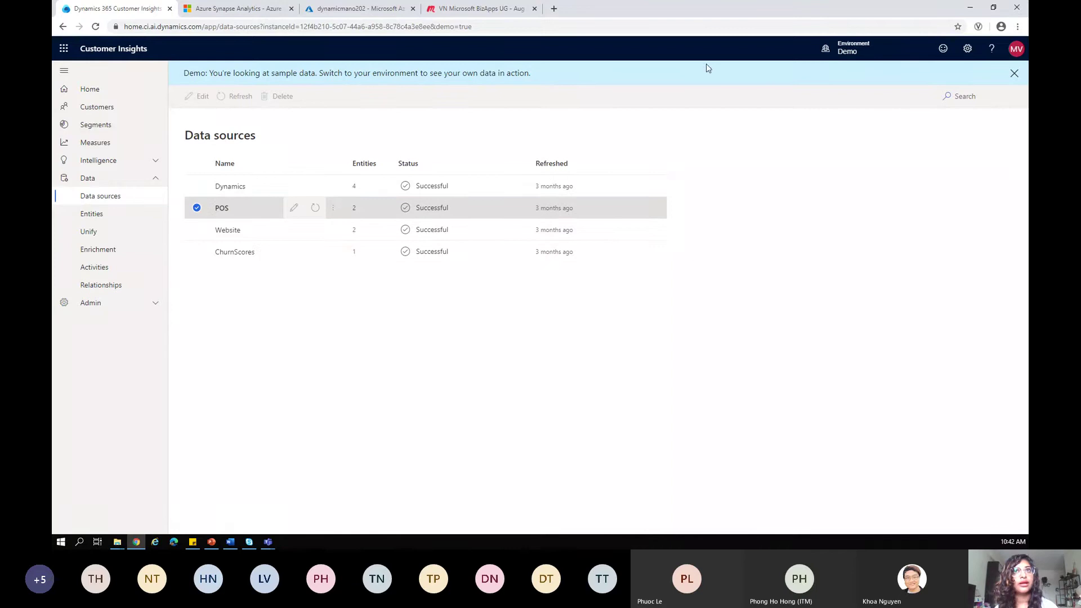
Step: Switch to the DynamicMano environment and open its list of data sources
click(850, 49)
click(917, 157)
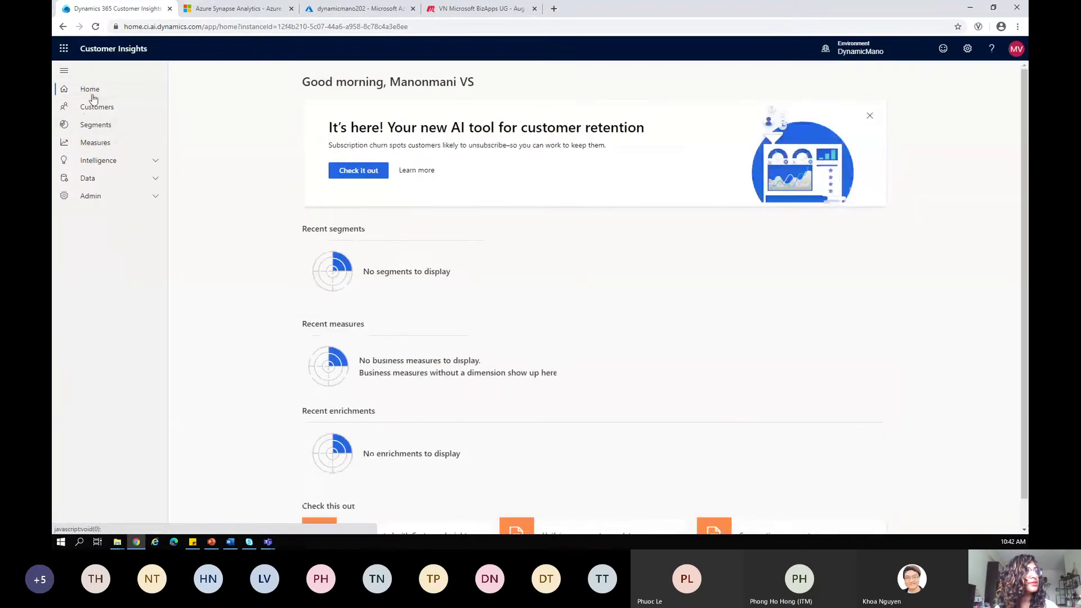
click(105, 181)
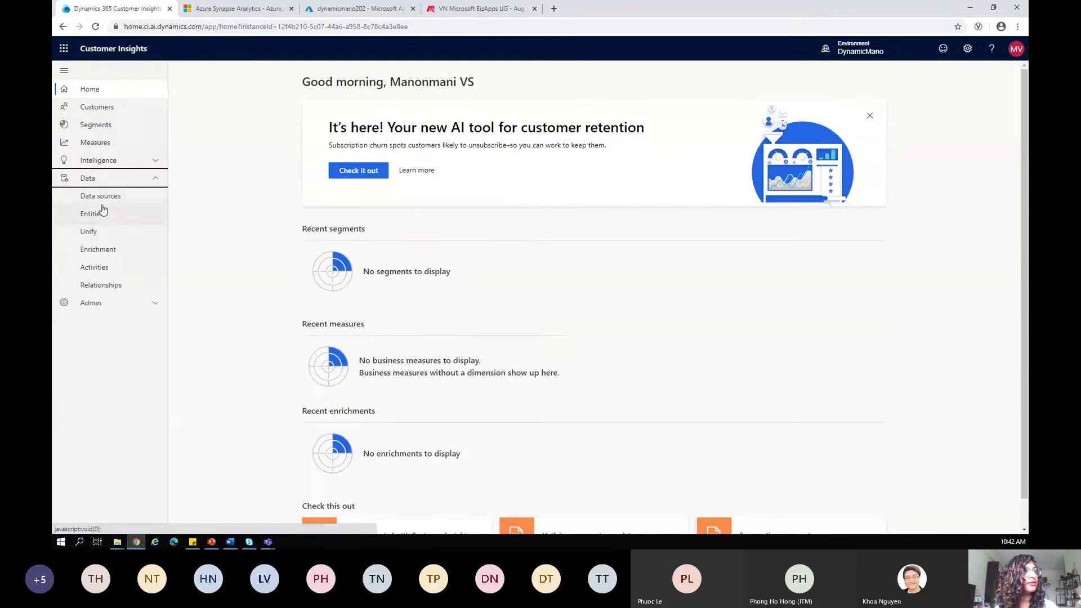
click(105, 197)
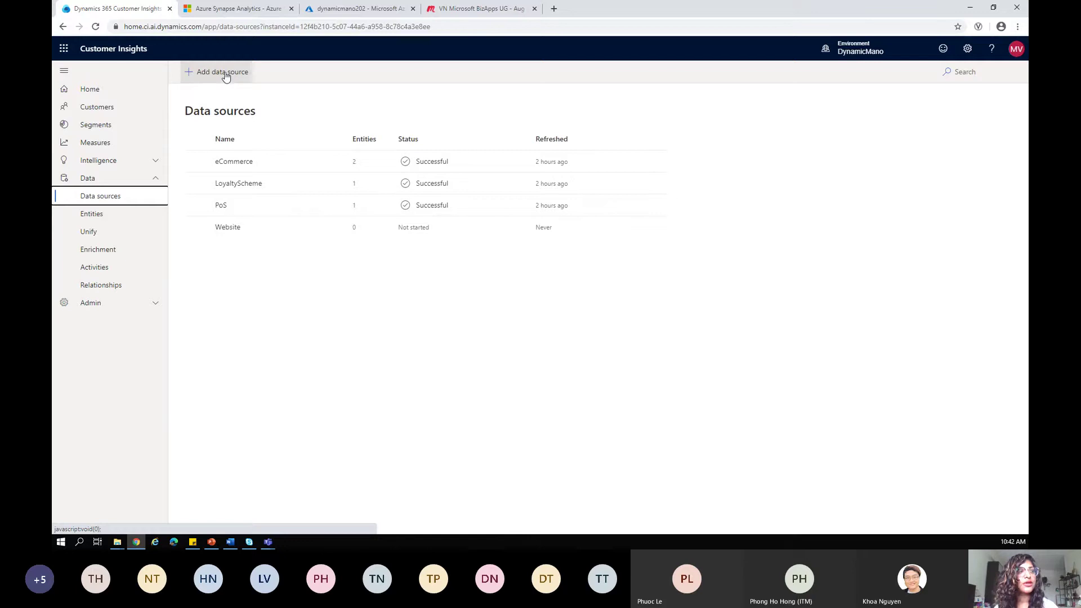
Step: Add a data source with the Import data method, name it Email, and continue to the choice of connector
click(226, 74)
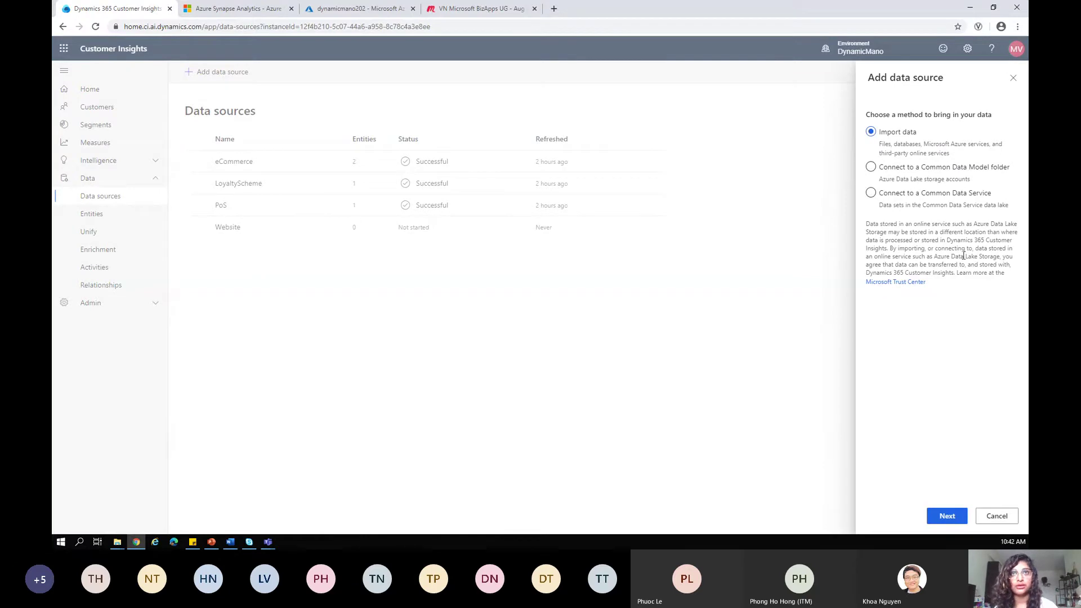
click(948, 516)
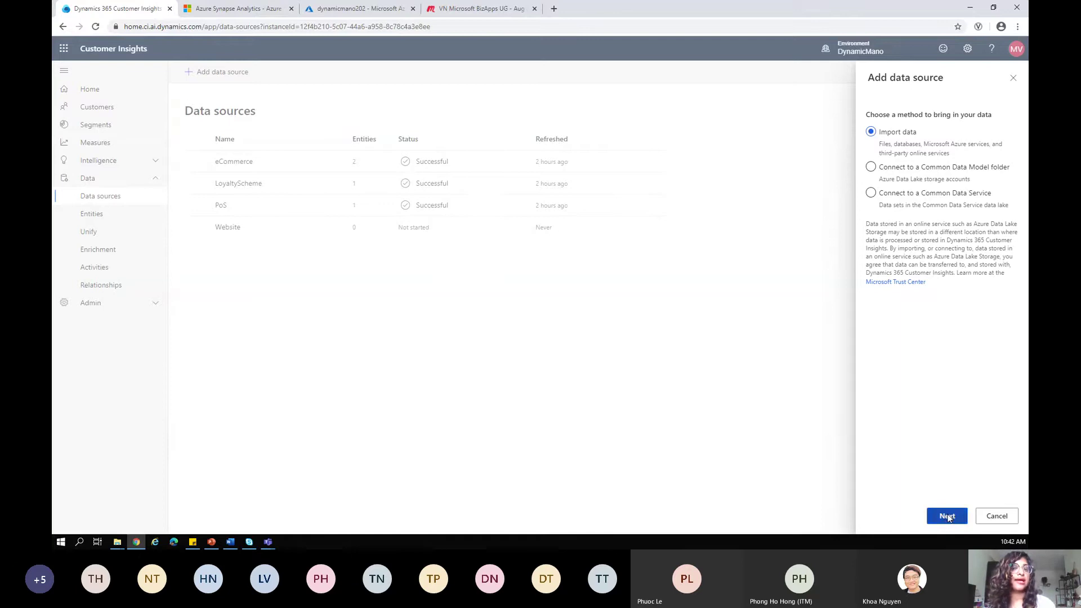
click(321, 144)
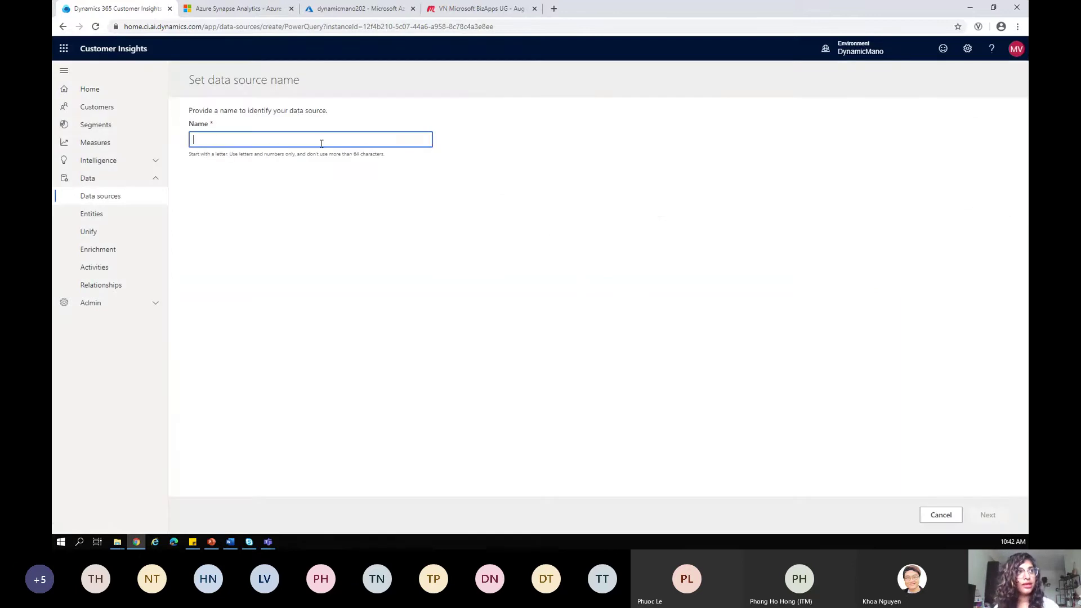
text(Website)
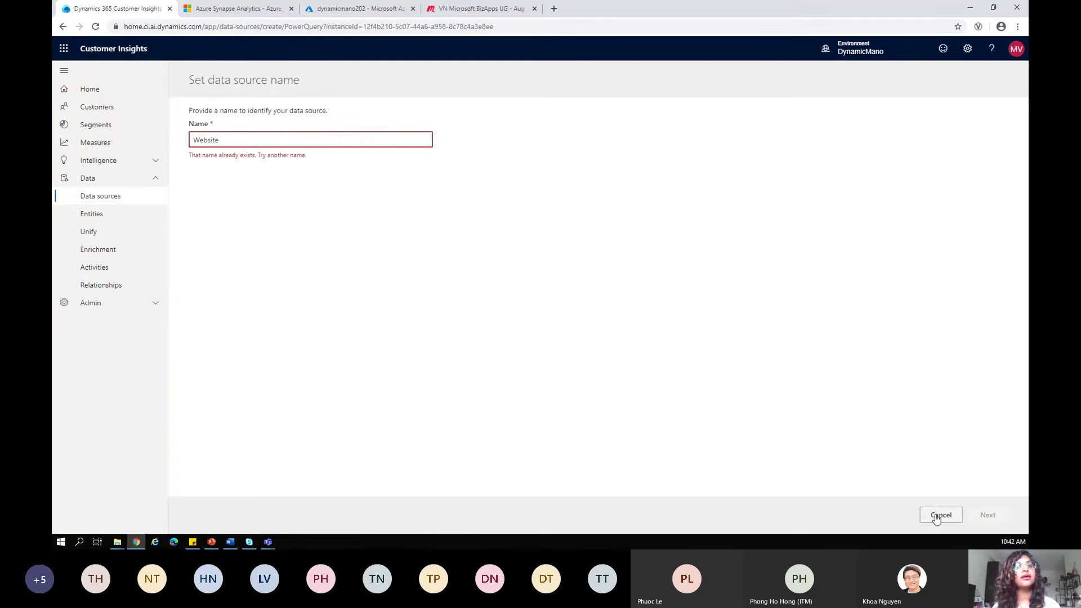
drag(228, 139, 176, 132)
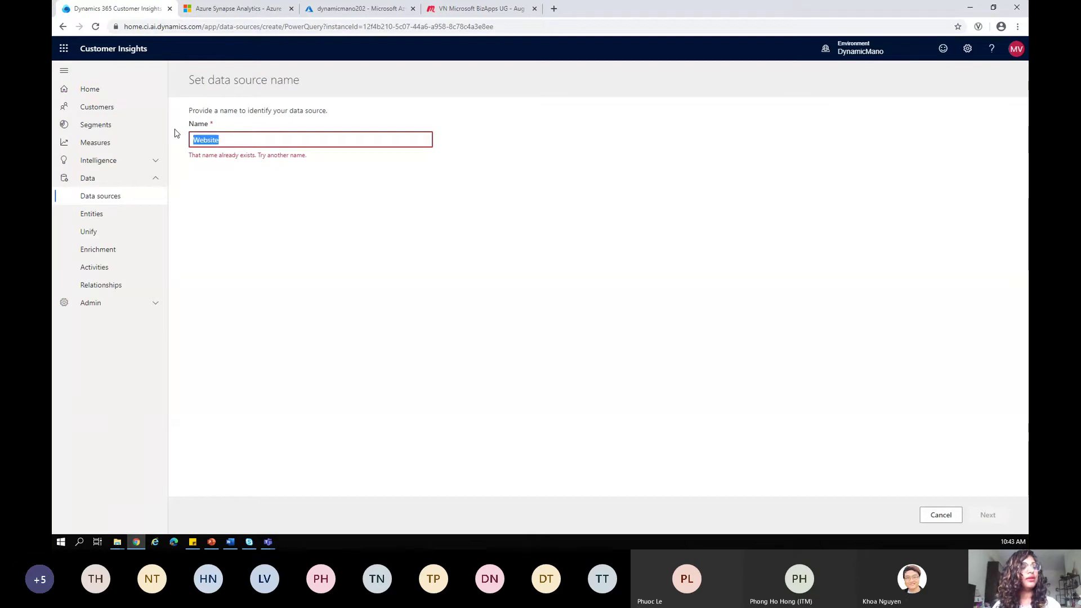
text(Email)
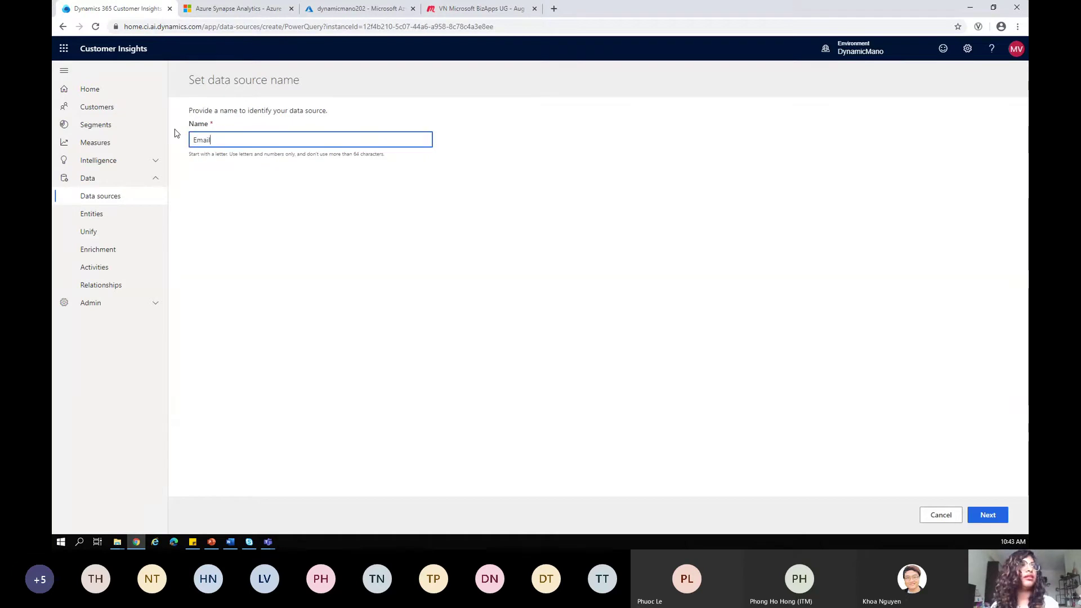
click(990, 515)
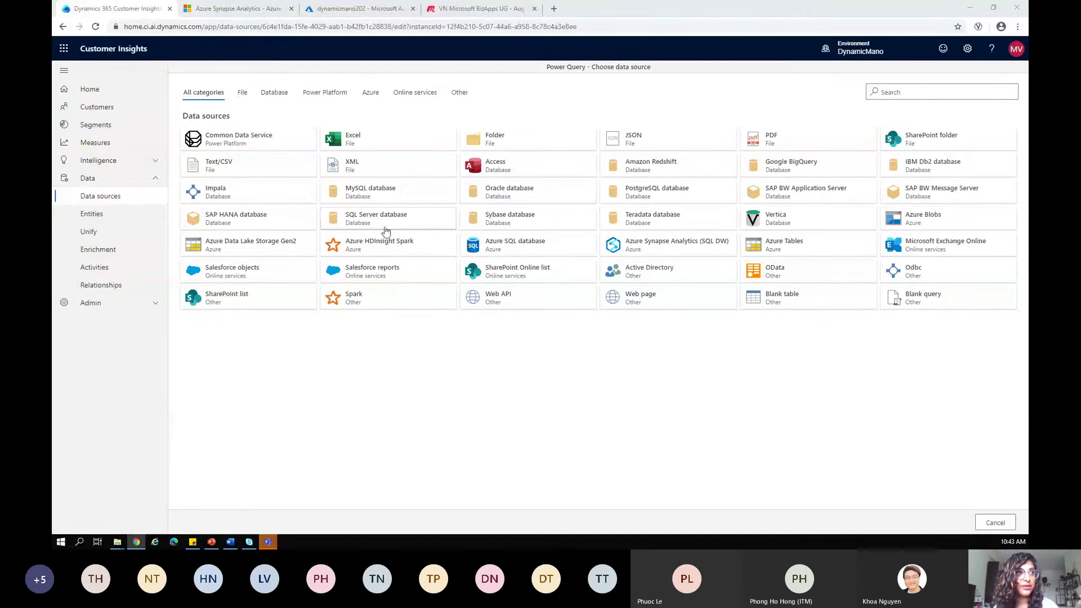
Step: Browse the Azure, Online services and Power Platform connectors, and return to the data sources list without choosing one
click(371, 94)
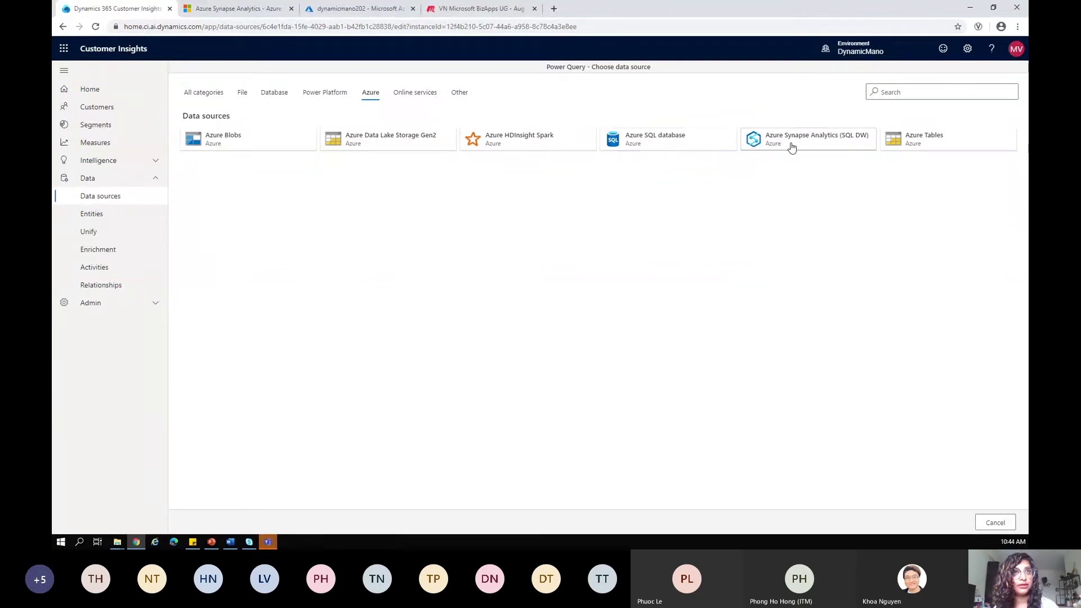
click(420, 98)
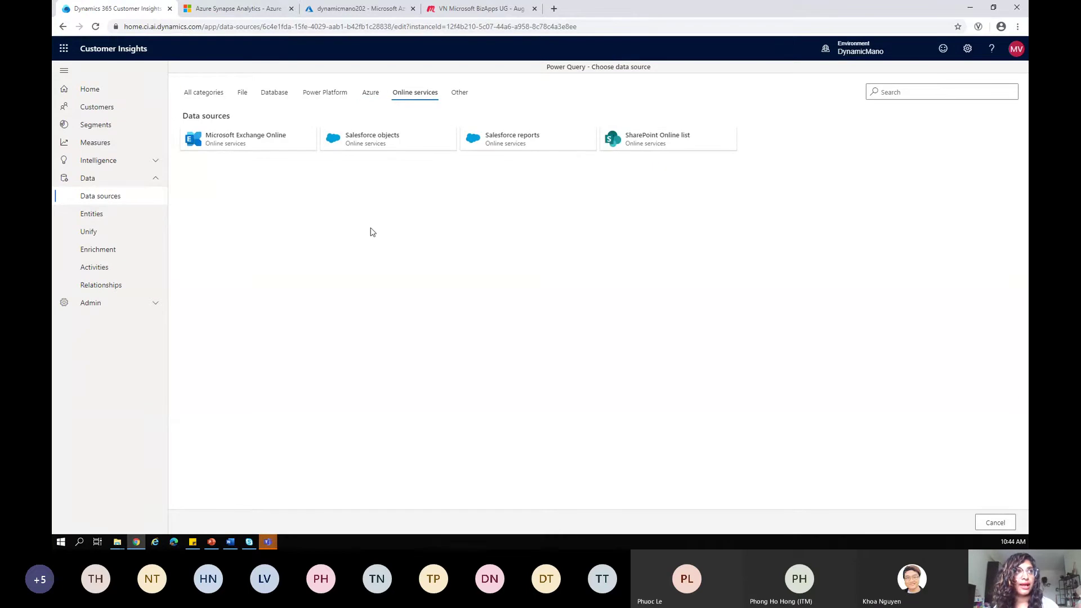
click(315, 96)
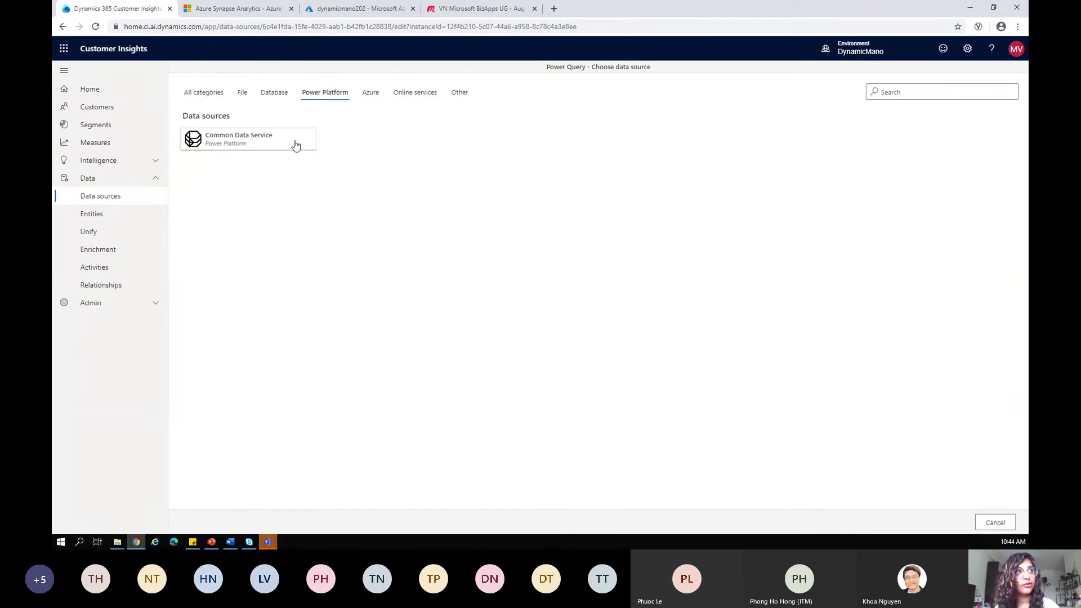
click(103, 197)
click(529, 322)
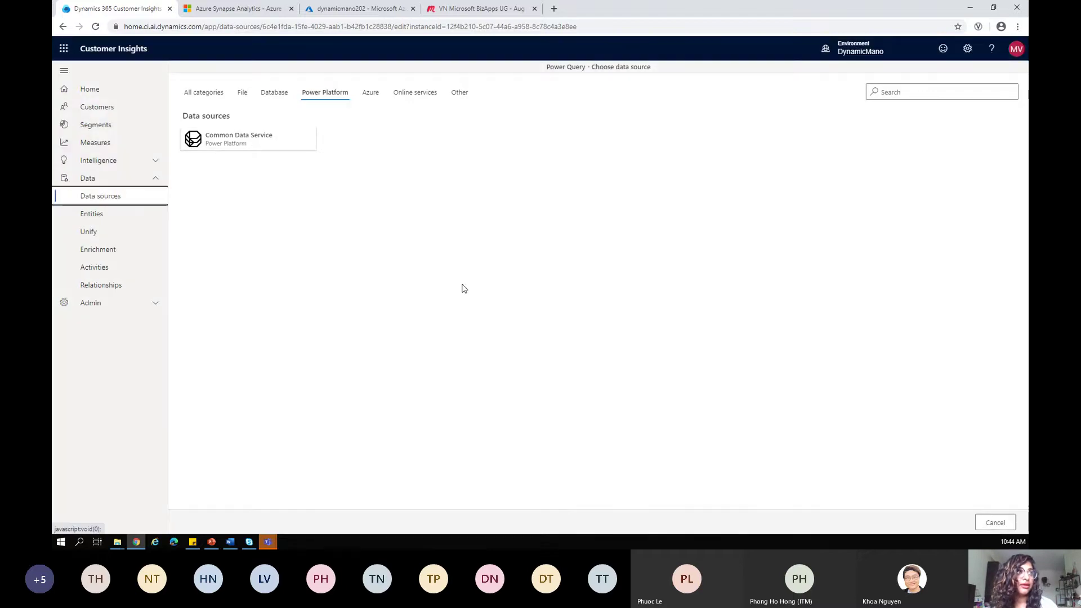
click(140, 197)
click(590, 320)
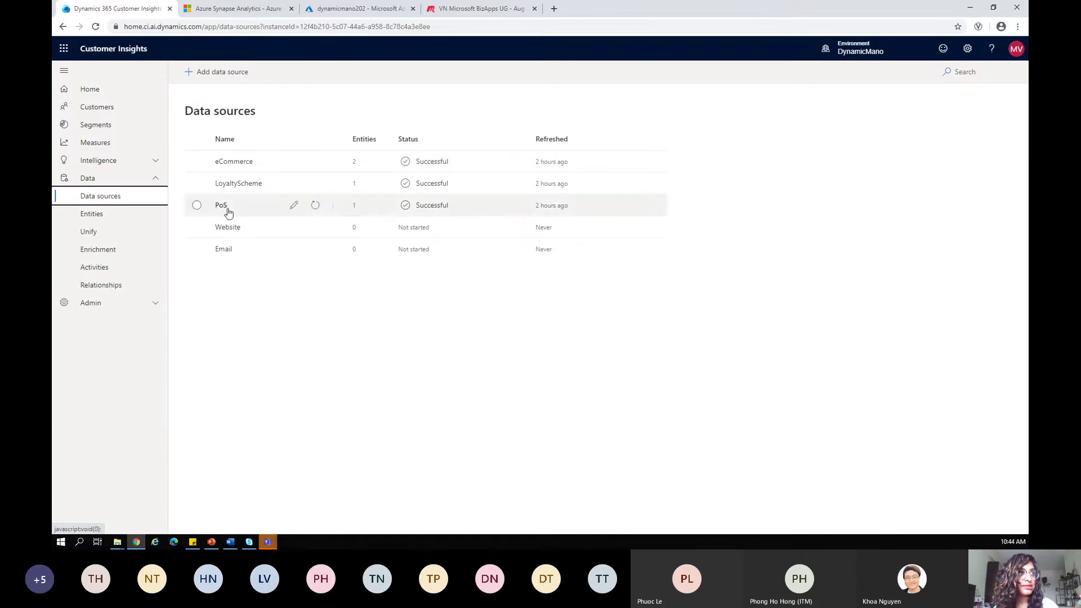
Step: Examine the eCommerceContacts entity's records and fields, including the summary of its DateOfBirth field
click(87, 219)
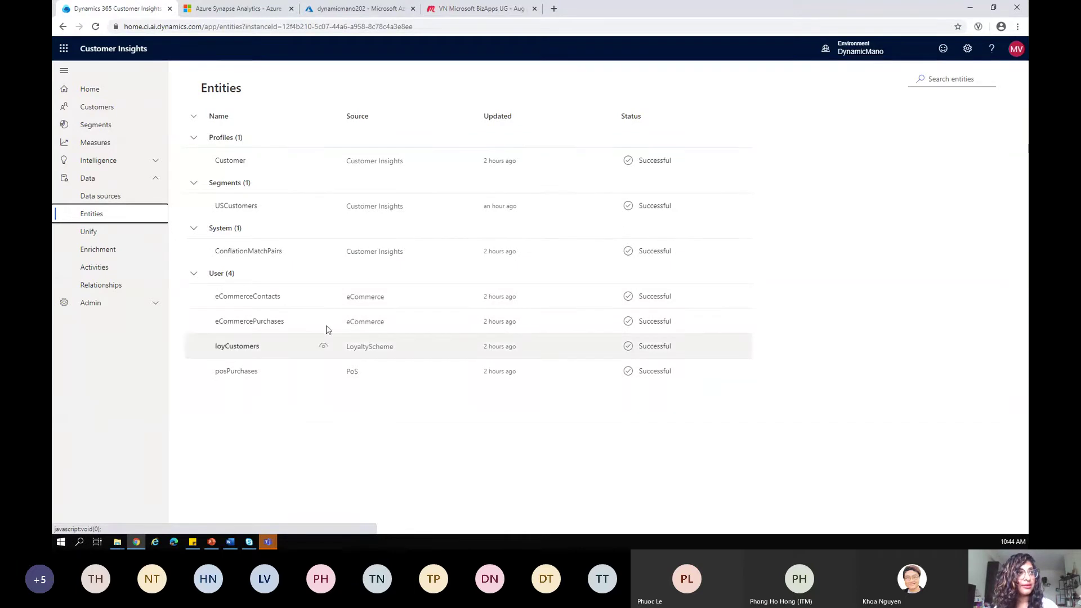
click(254, 297)
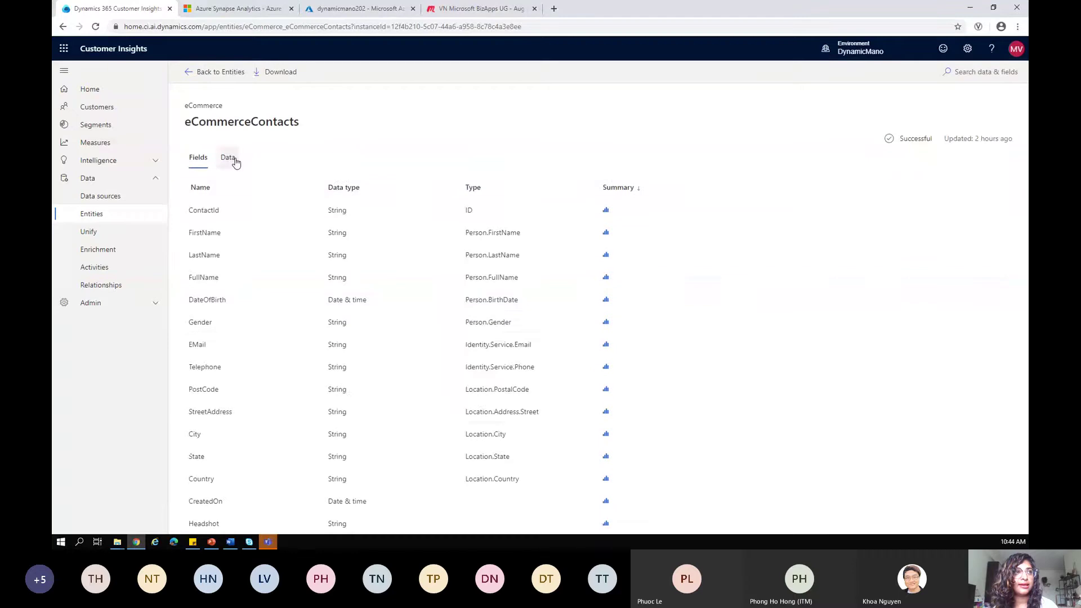
click(229, 158)
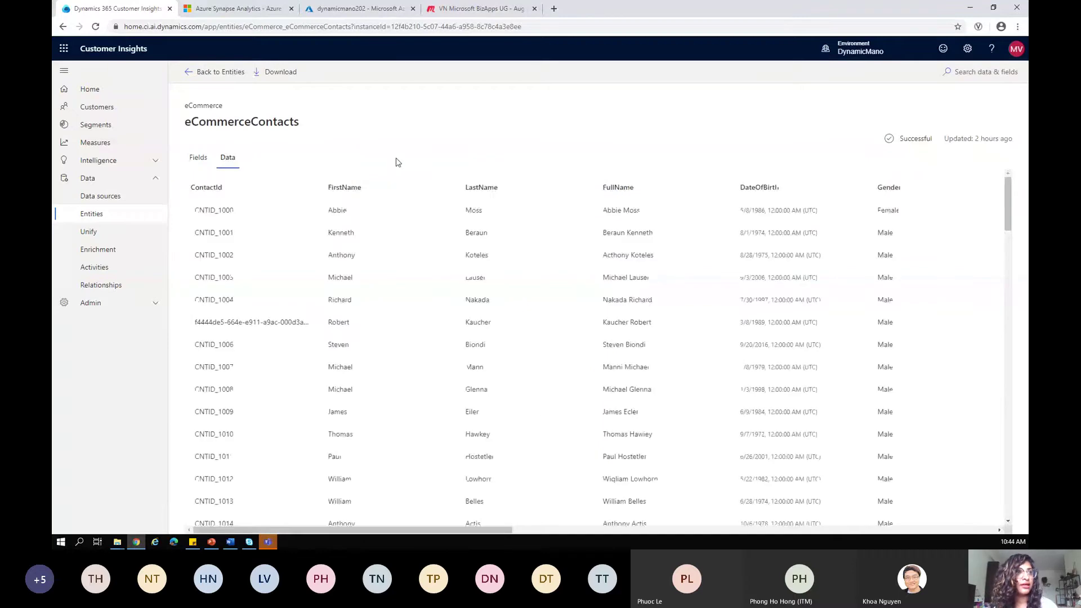
click(197, 162)
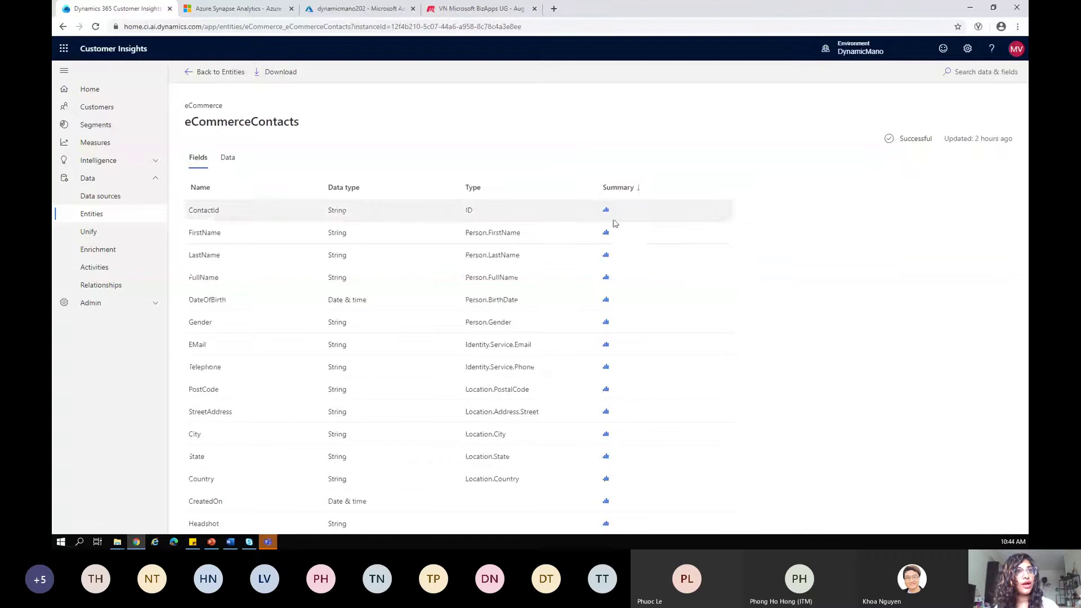
click(606, 300)
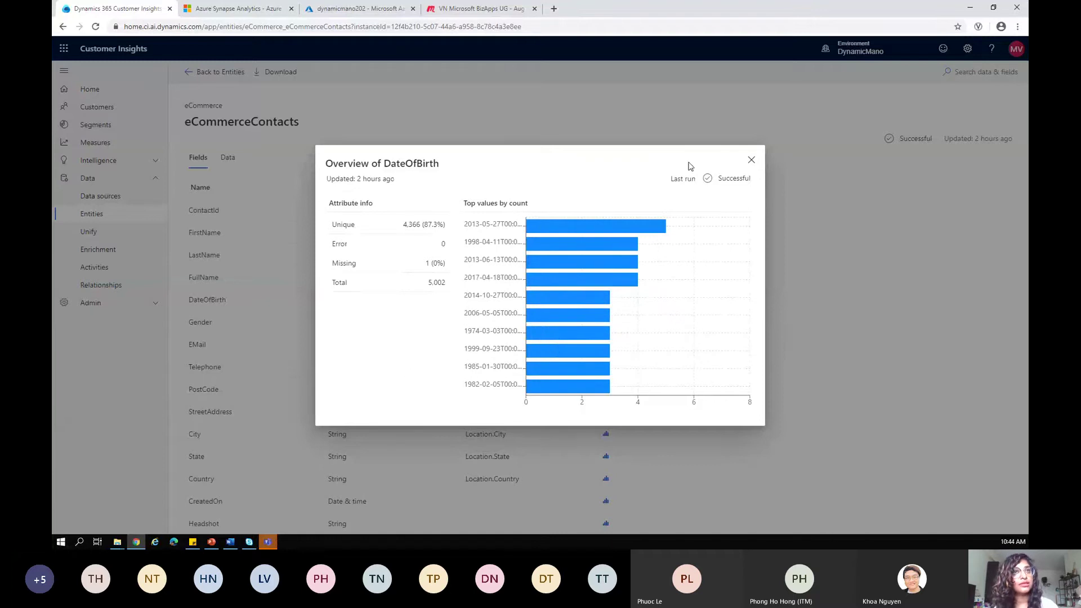
click(752, 162)
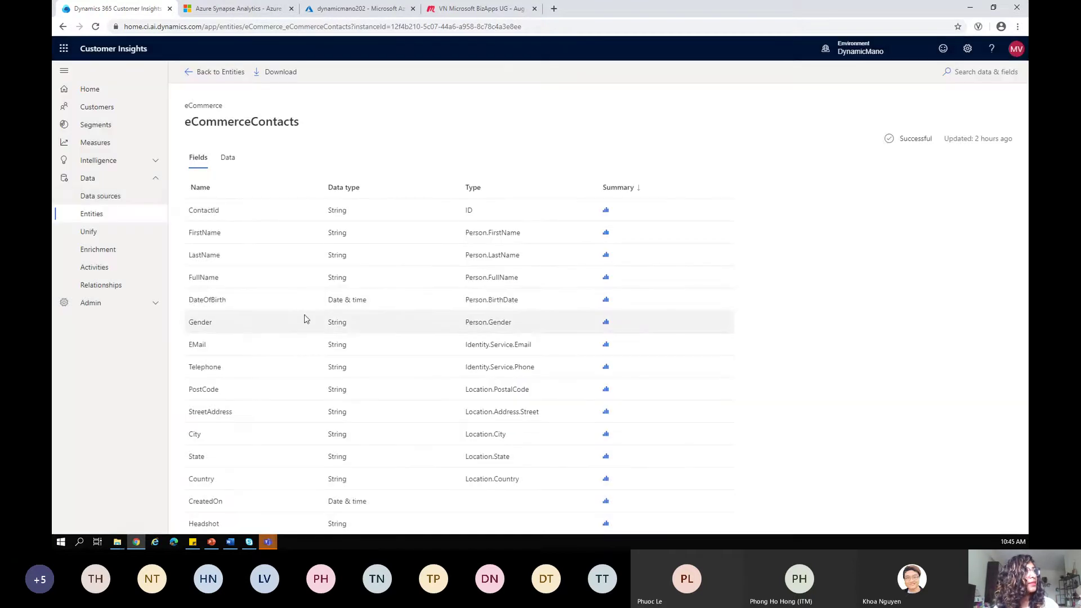
Step: Review the Unify mapping of eCommerceContacts, including its primary key, its field types and the type choices for City
click(90, 232)
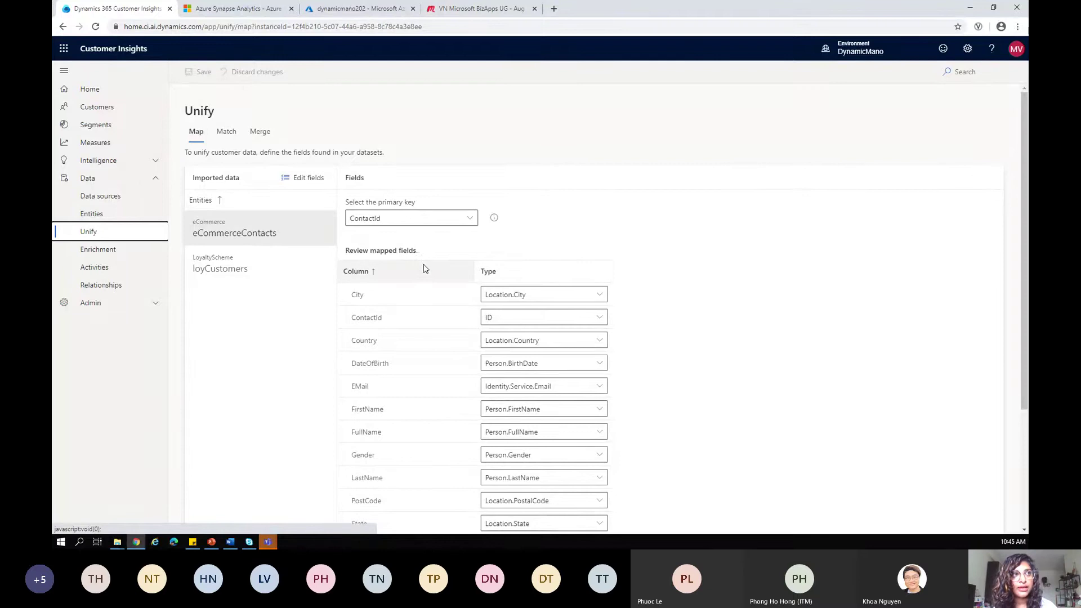
scroll(642, 415, down, 3)
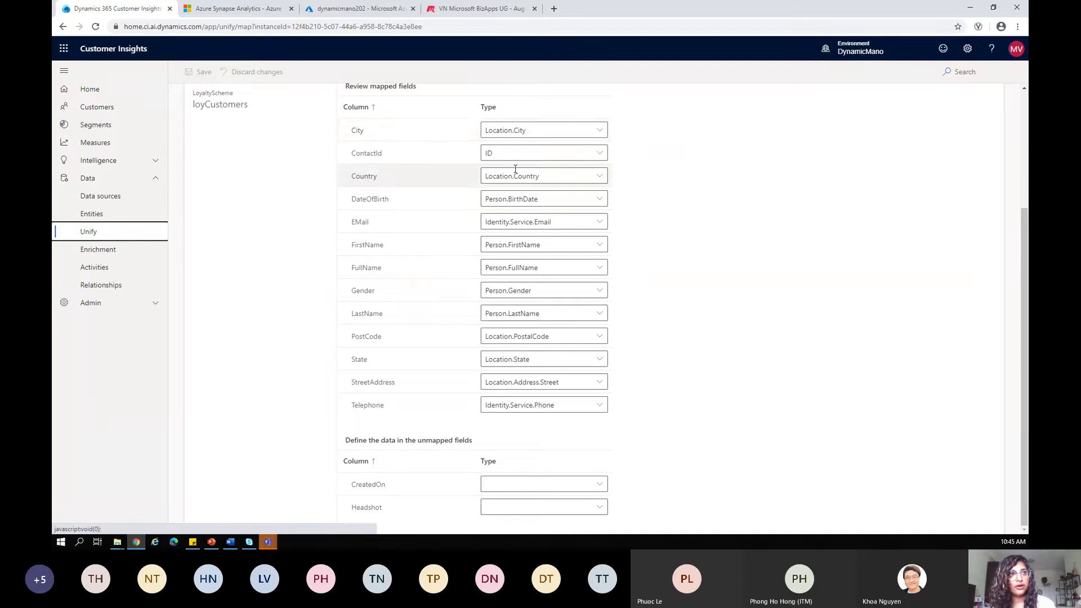
click(601, 130)
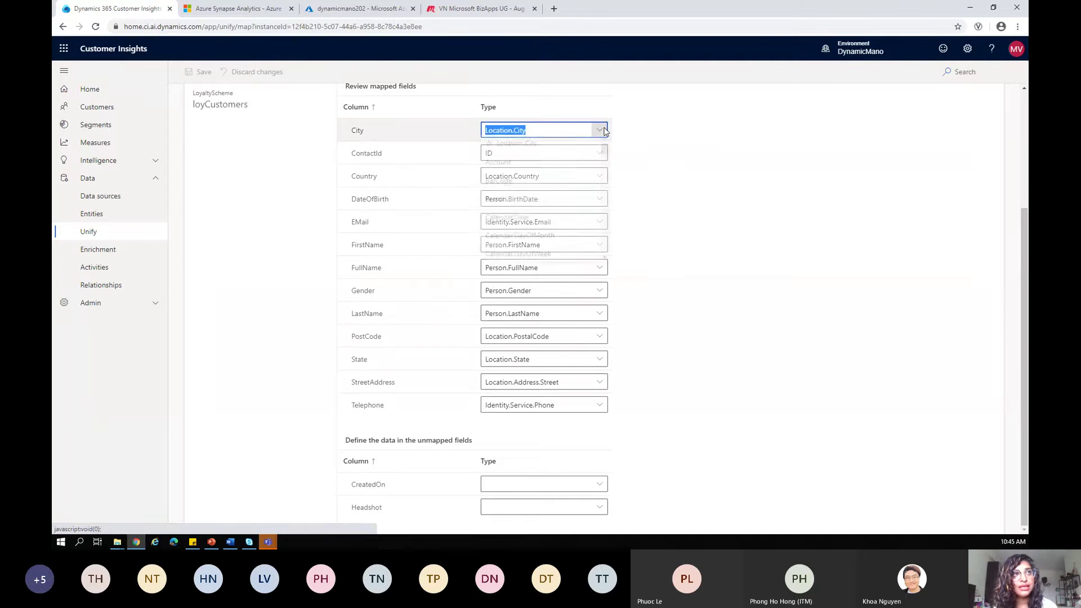
mouse_move(604, 152)
mouse_down()
mouse_move(604, 243)
mouse_move(617, 142)
mouse_up()
click(599, 130)
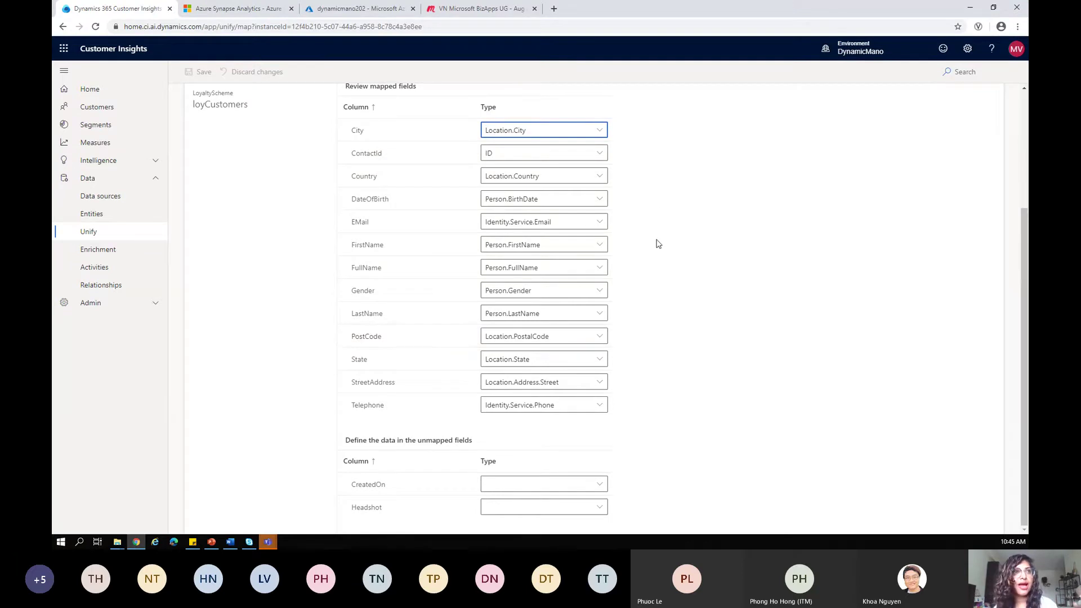
scroll(654, 225, up, 3)
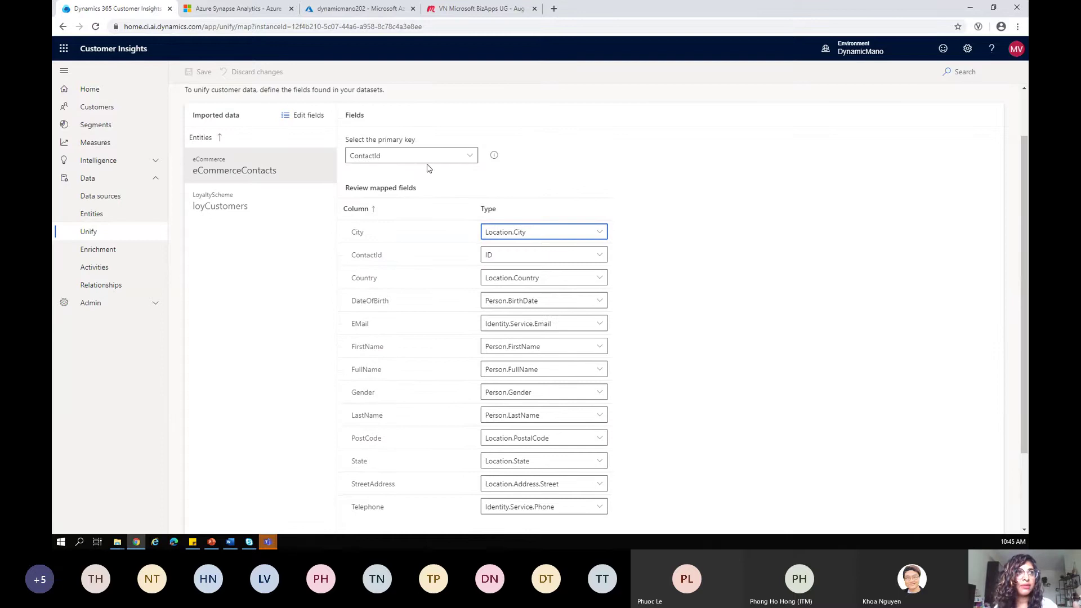
scroll(442, 176, up, 1)
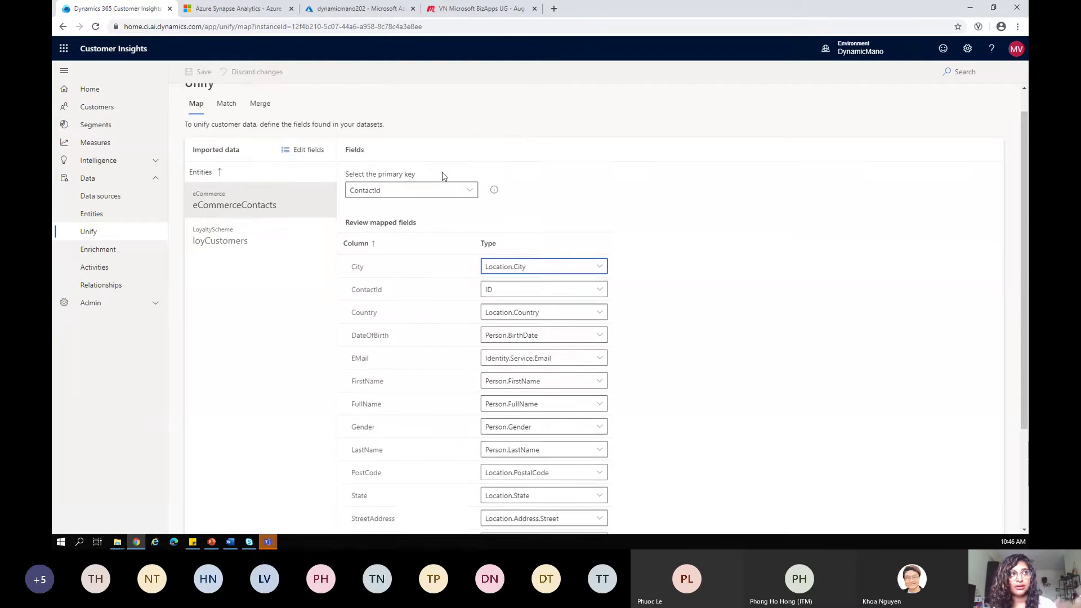
click(244, 219)
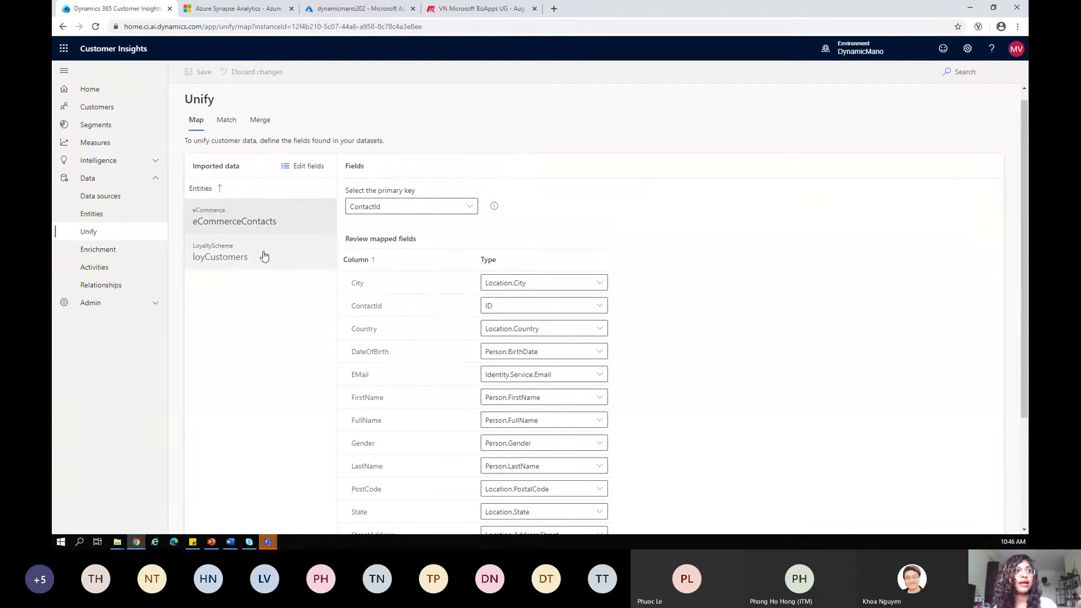
Step: Review the Unify mapping of loyCustomers and expand its match rules in the matching customer records
click(247, 257)
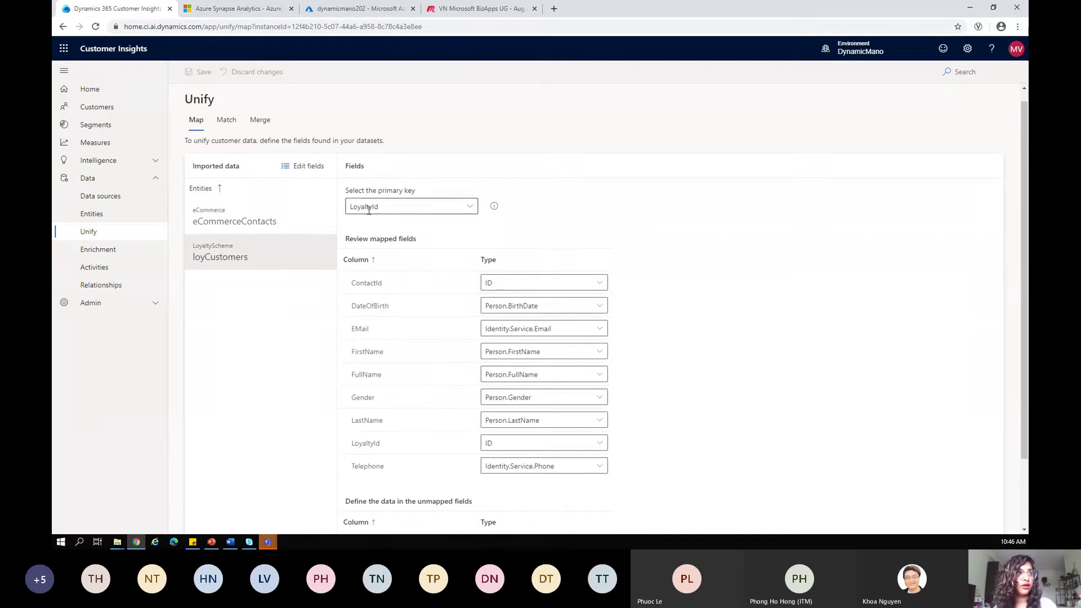
click(227, 121)
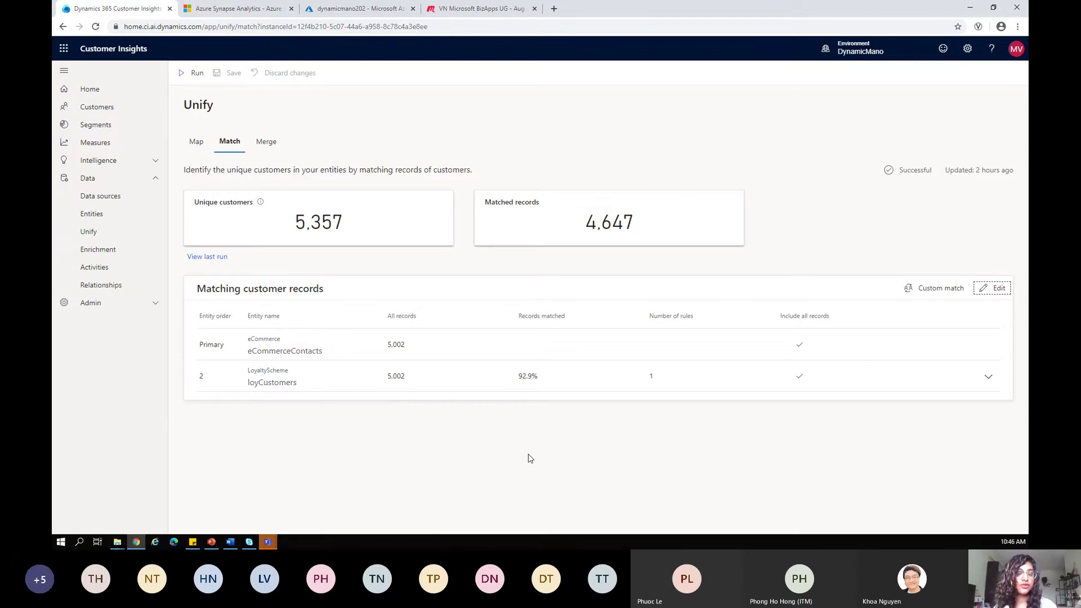
click(439, 375)
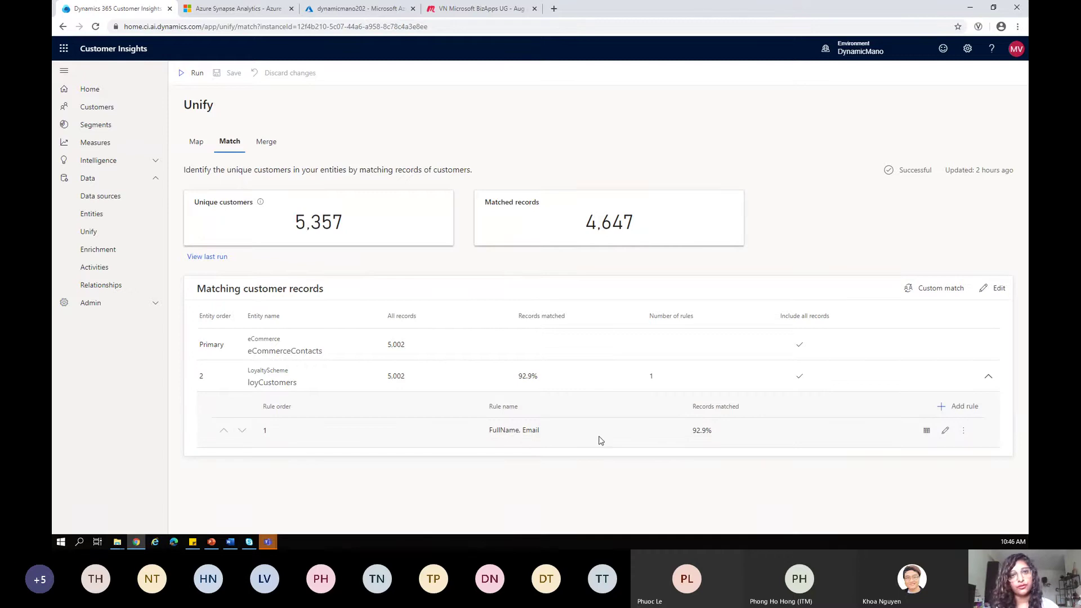
Step: Try the Custom precision level on Condition 1 of the FullName, Email match rule and close the rule without saving
click(944, 433)
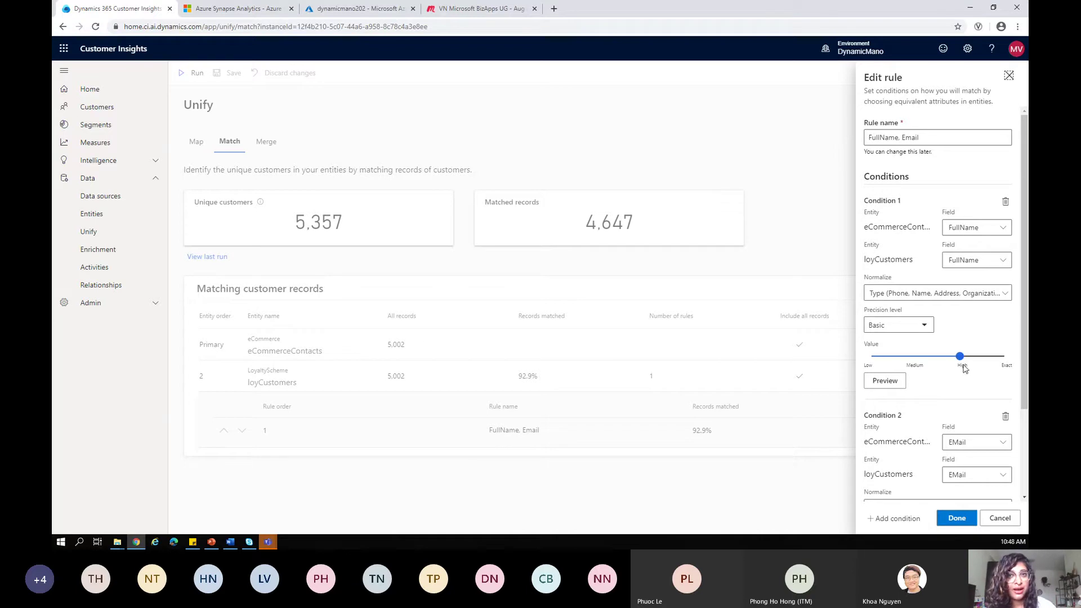
click(925, 327)
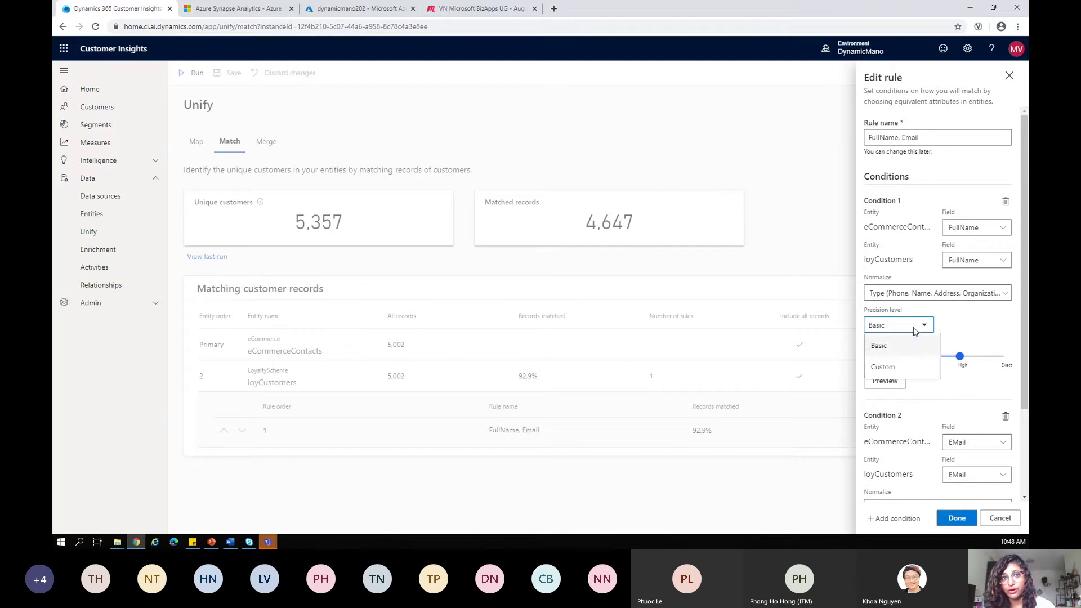
click(883, 367)
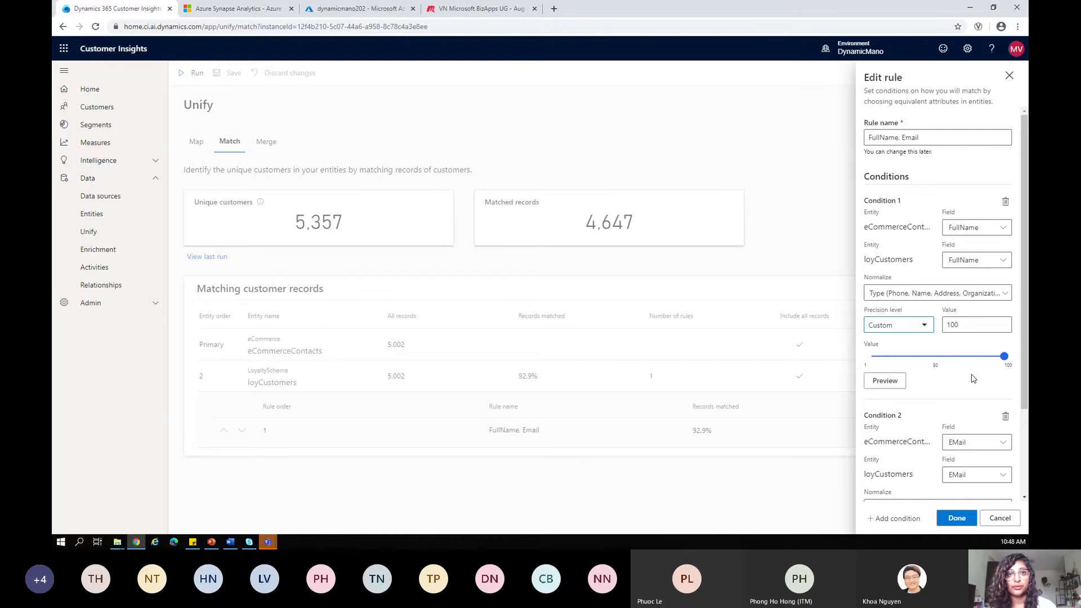
scroll(962, 393, down, 1)
scroll(962, 393, down, 2)
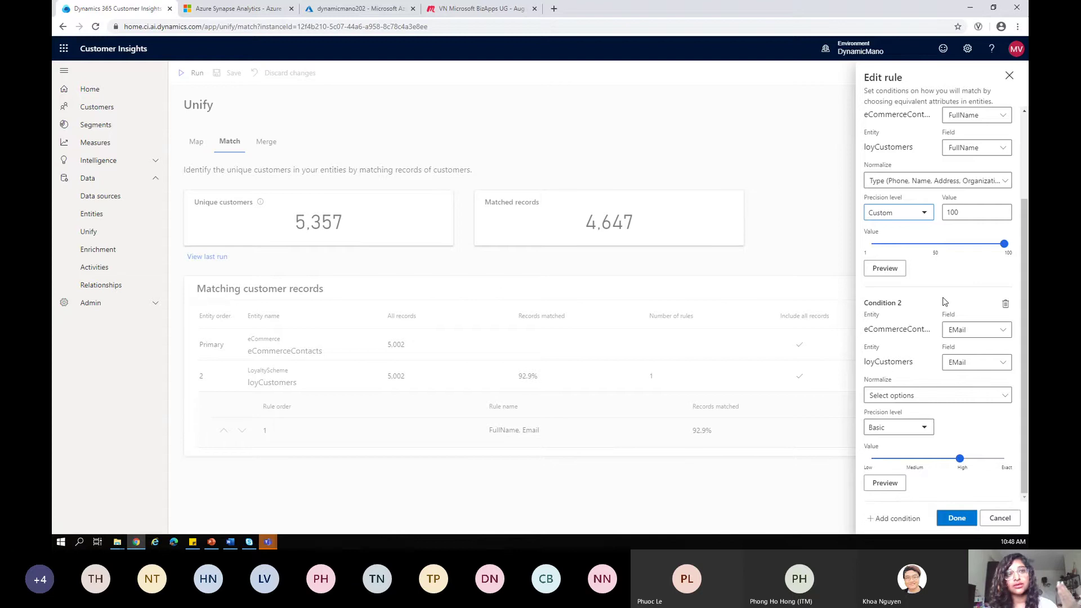
scroll(944, 301, up, 2)
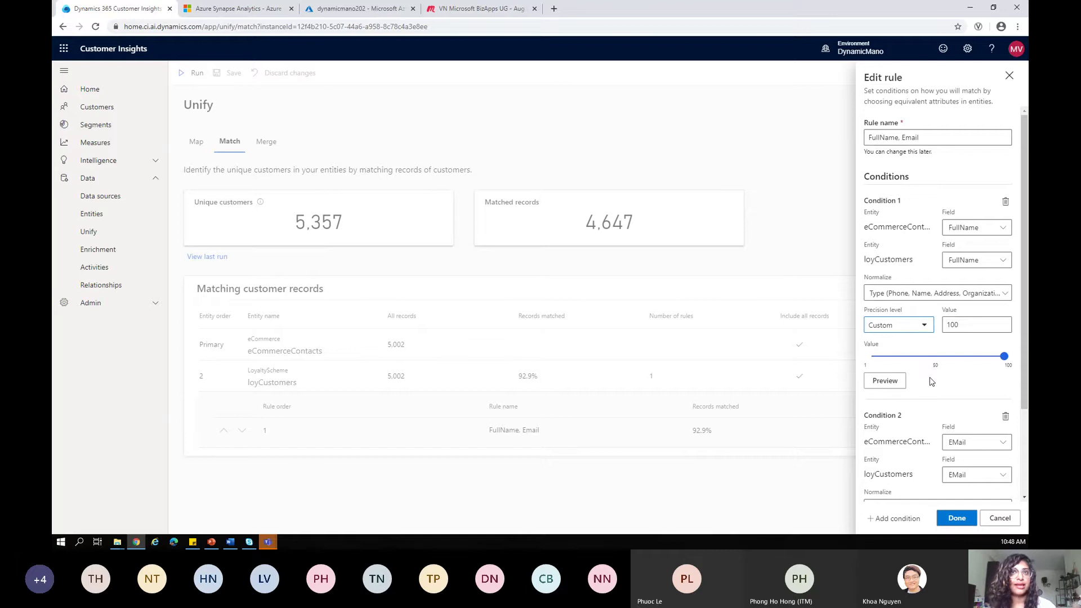
click(1009, 75)
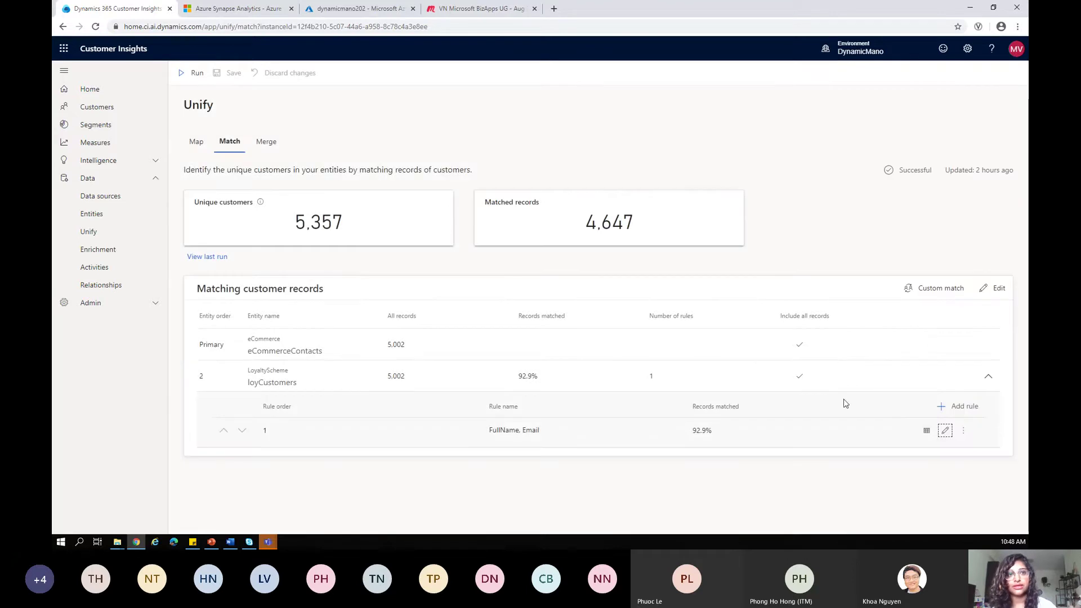
Step: Examine the match preview of the FullName, Email rule and the results of the last match run
click(927, 431)
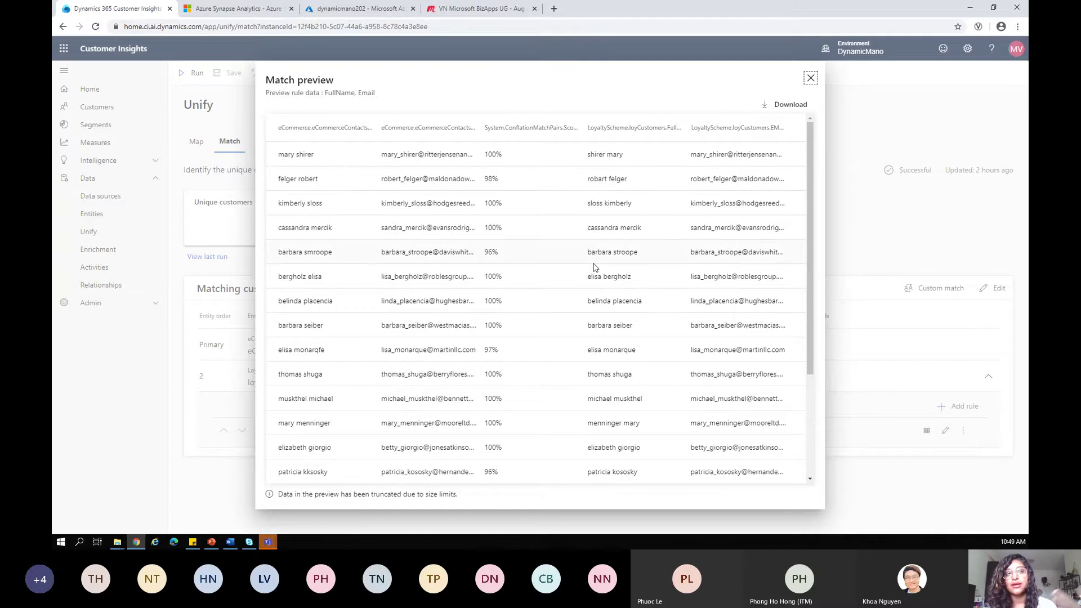
click(810, 78)
click(926, 430)
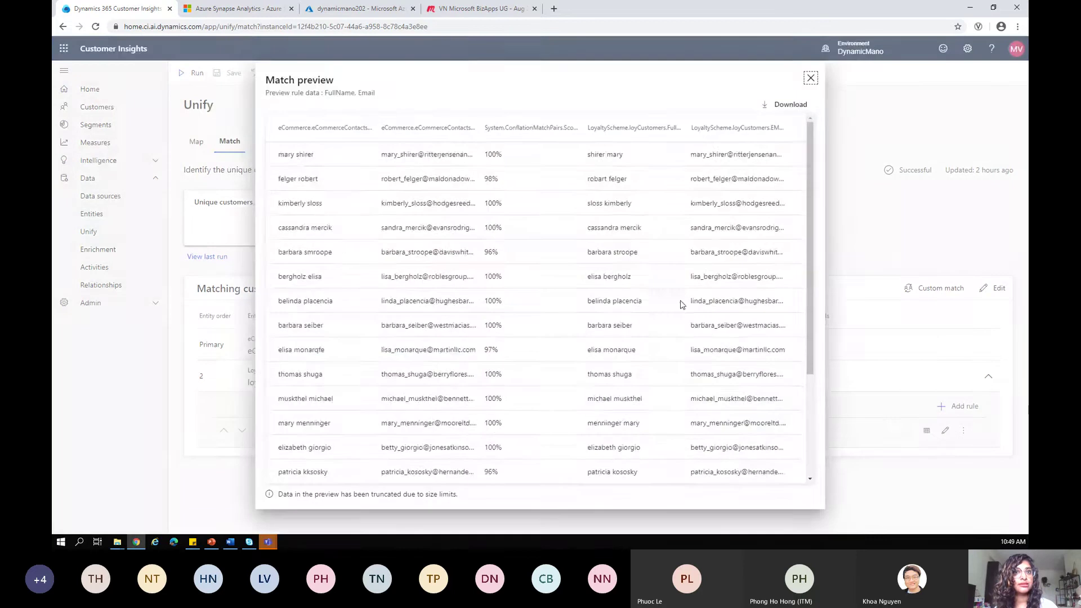
scroll(619, 386, down, 4)
scroll(622, 386, up, 4)
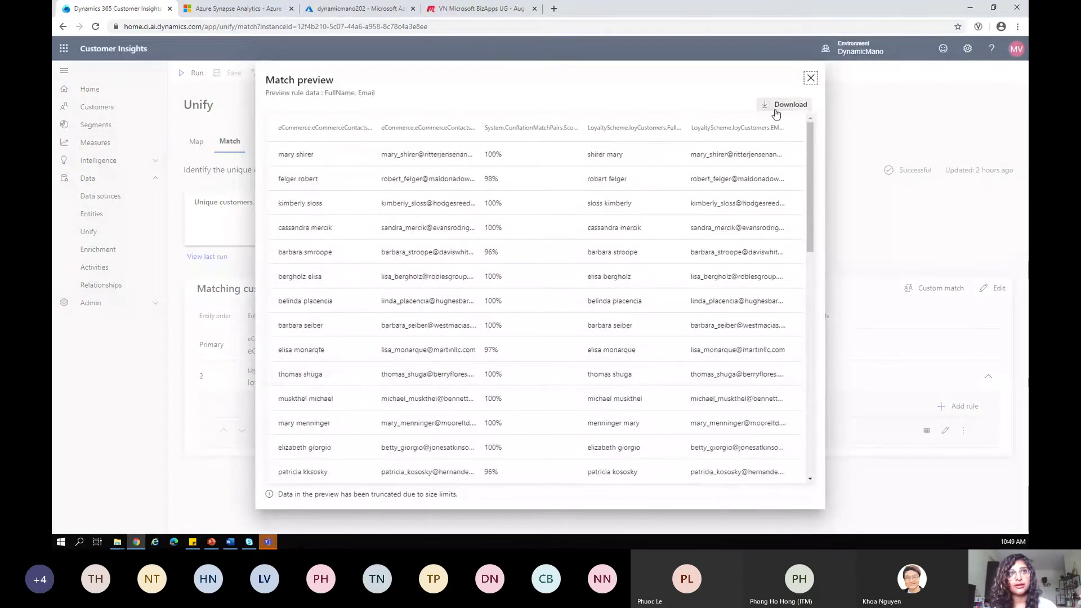
click(811, 77)
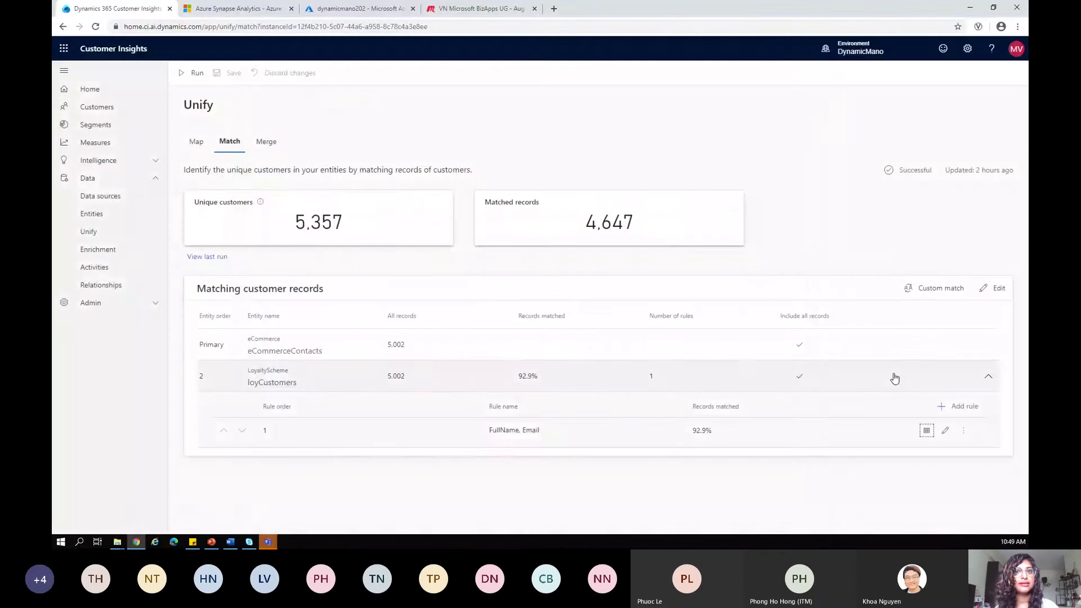
click(208, 257)
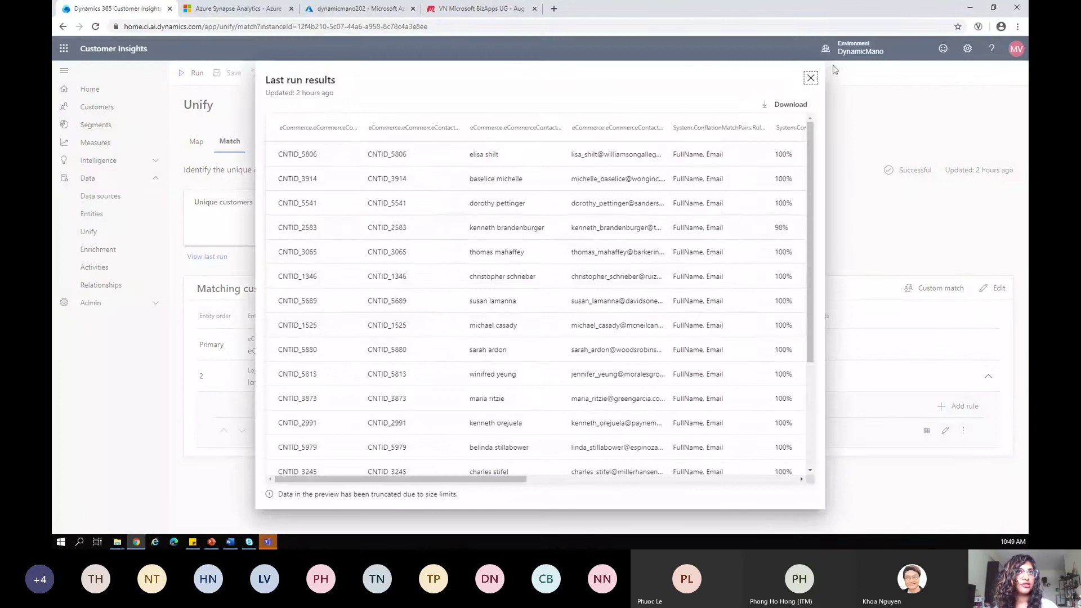
click(811, 78)
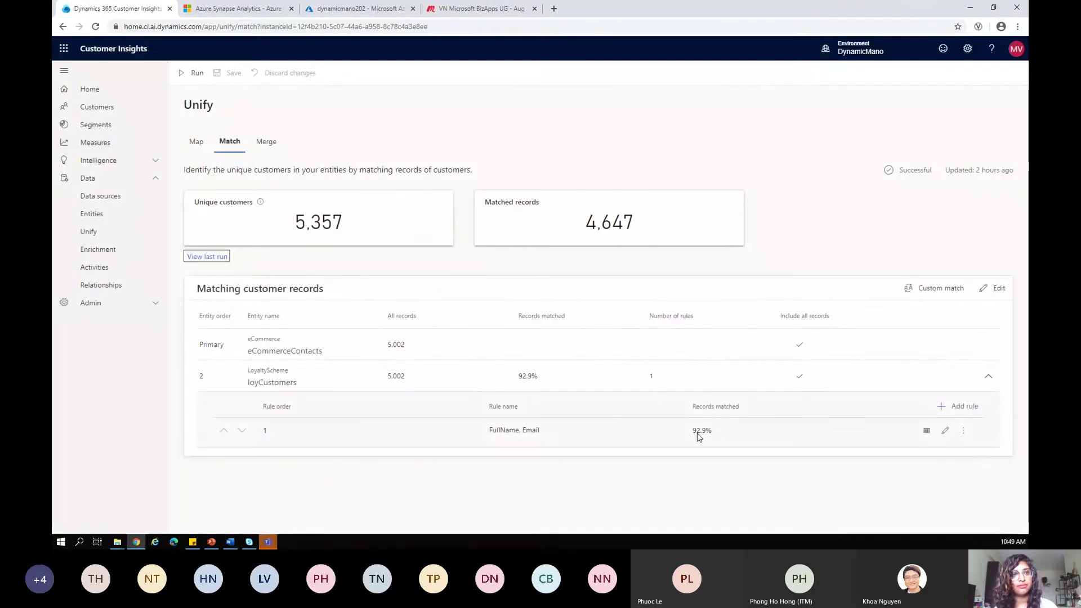
Step: Examine the customer fields and keys that the Unify merge combines from eCommerceContacts and loyCustomers
click(265, 142)
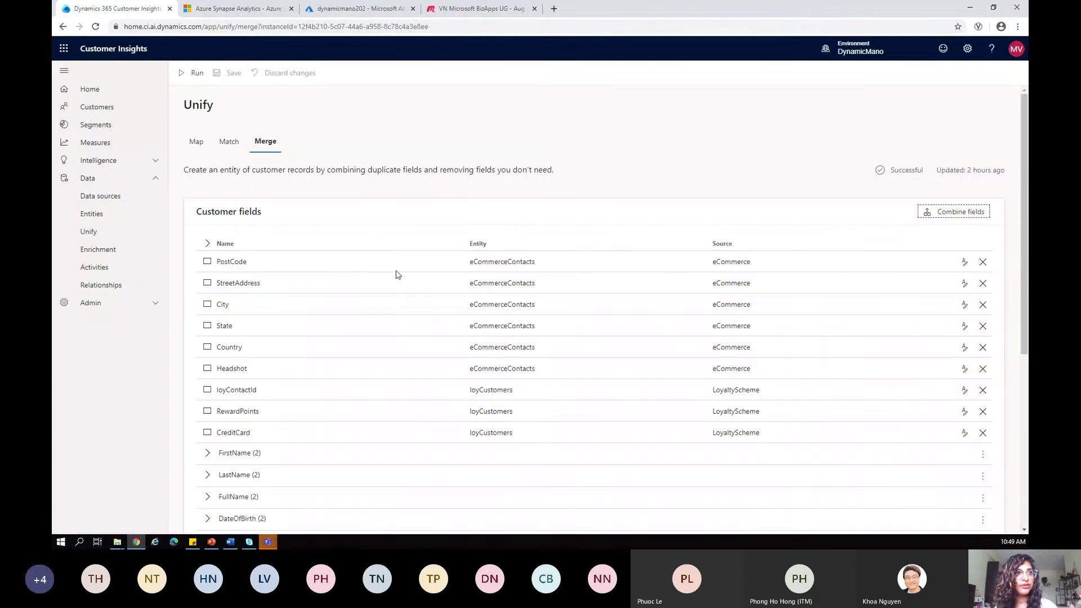
scroll(396, 275, down, 2)
scroll(396, 274, down, 2)
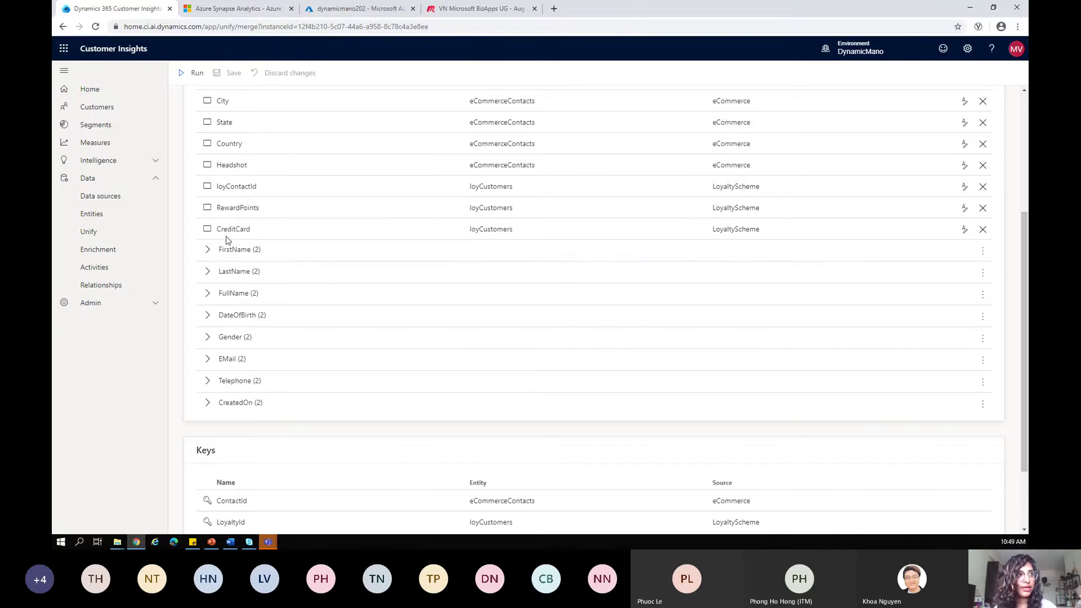
scroll(375, 293, up, 1)
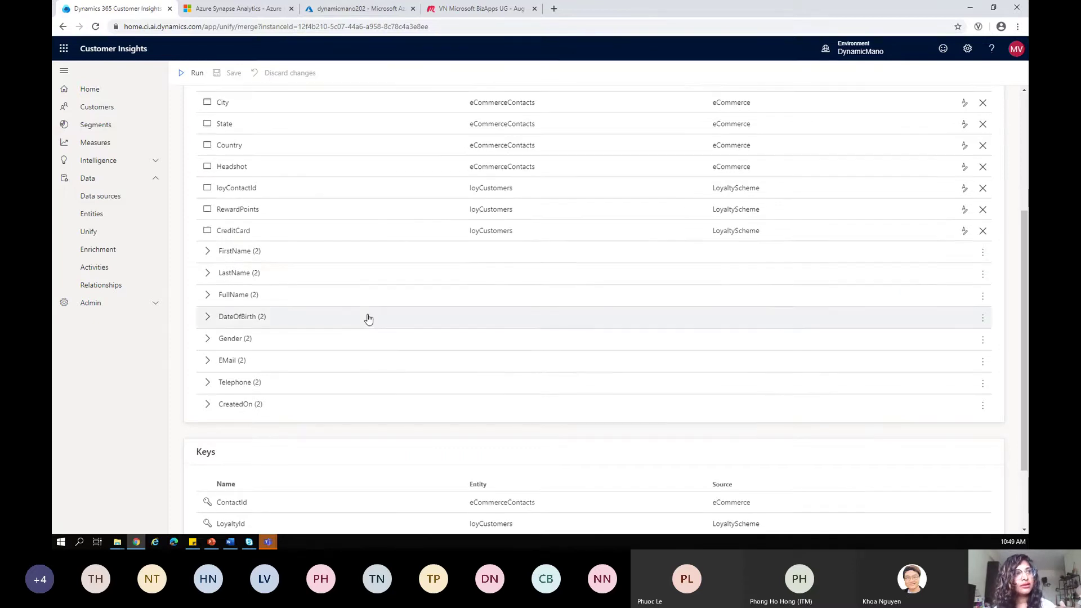
scroll(281, 302, up, 2)
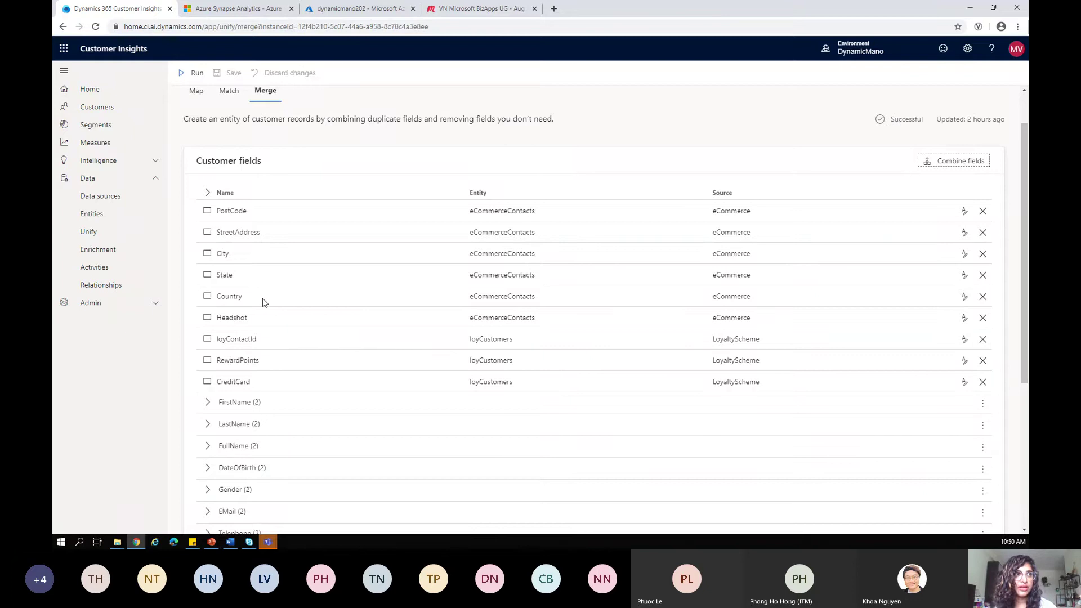
scroll(340, 476, down, 3)
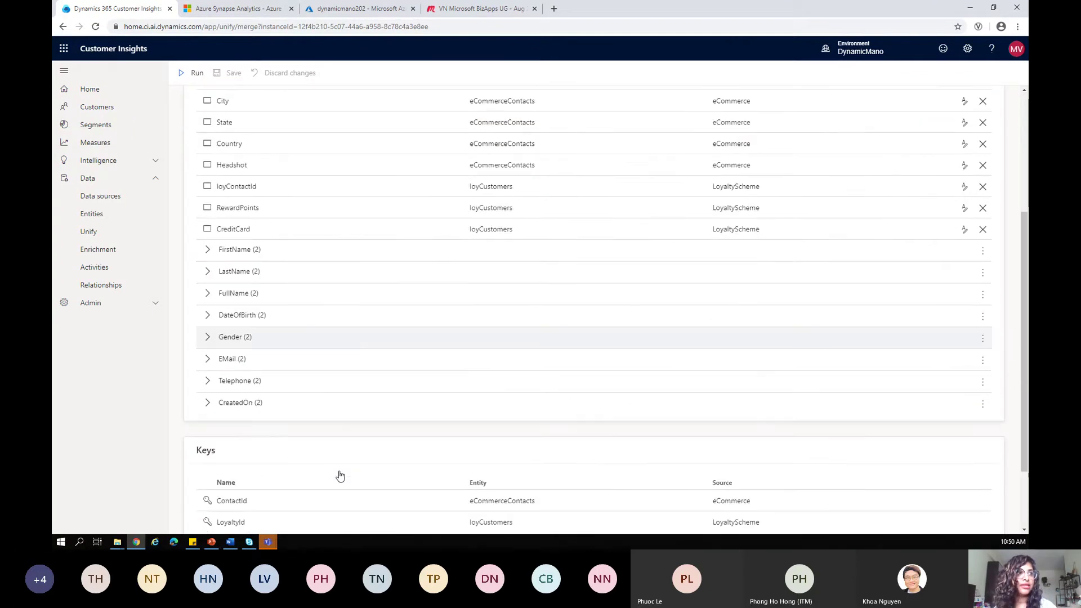
scroll(340, 476, up, 2)
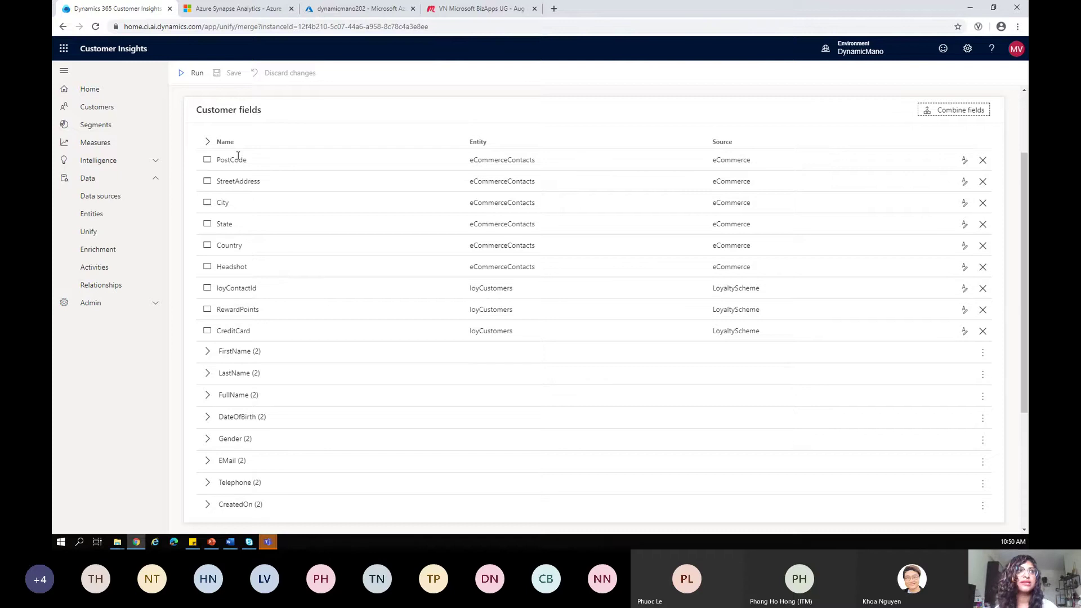
Step: Inspect the ranked source entities of the merged FirstName field and collapse it again
click(207, 353)
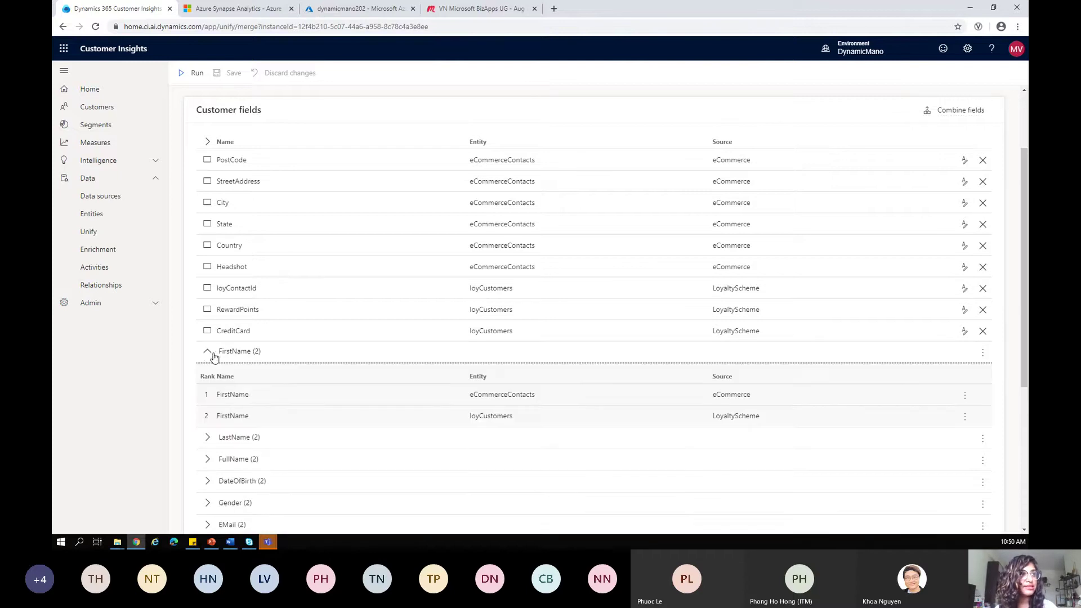
scroll(209, 338, down, 1)
click(207, 305)
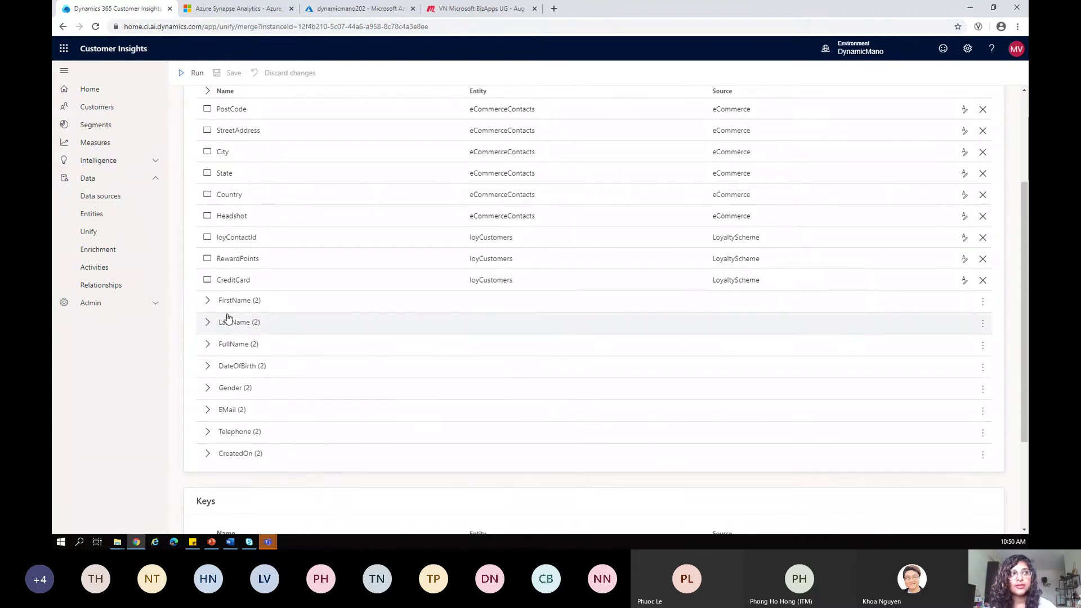
click(206, 304)
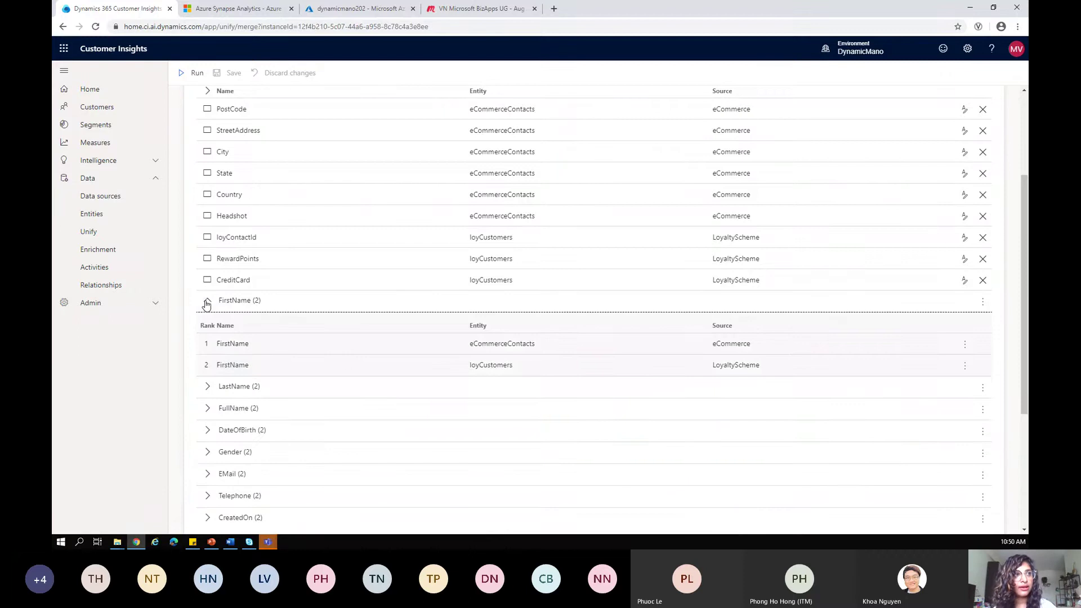
scroll(344, 363, down, 1)
scroll(218, 295, down, 1)
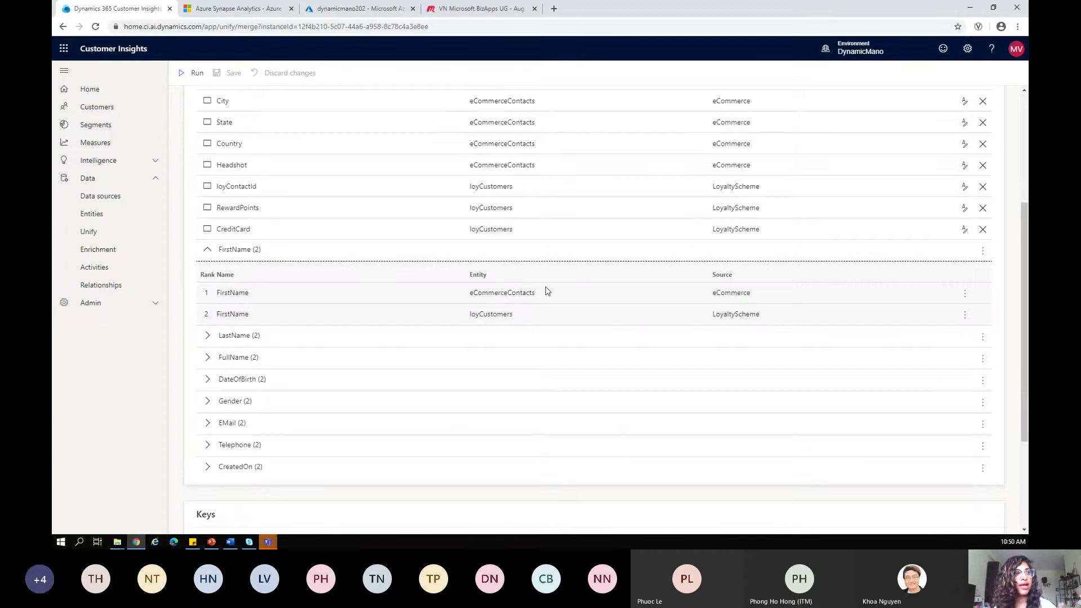
click(207, 250)
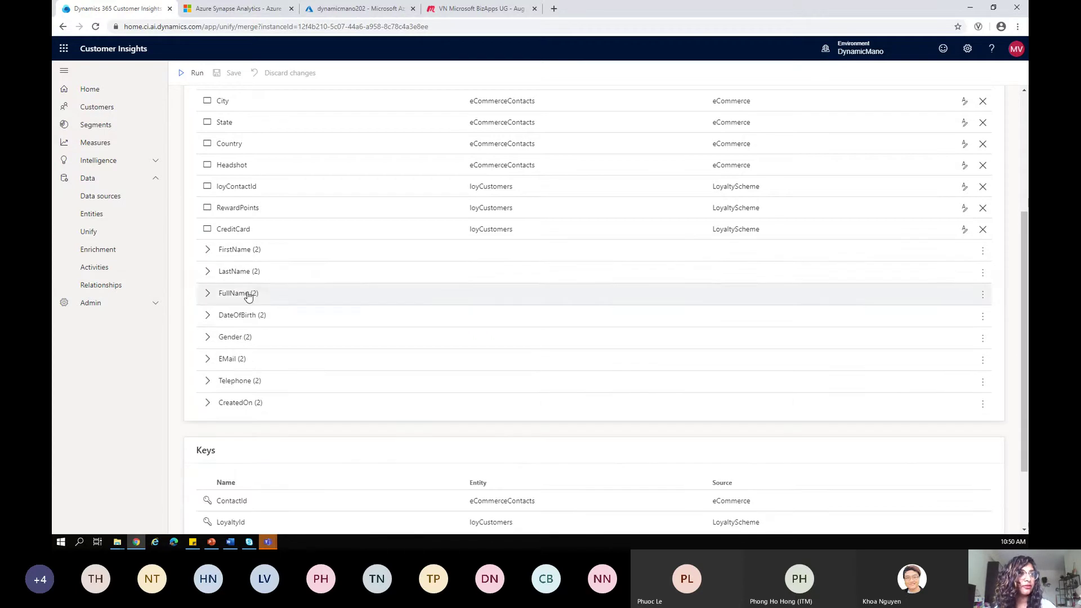
Step: Look at the Combine fields options, selecting and clearing eCommerceContacts as duplicate fields, and close them without combining anything
scroll(421, 345, up, 2)
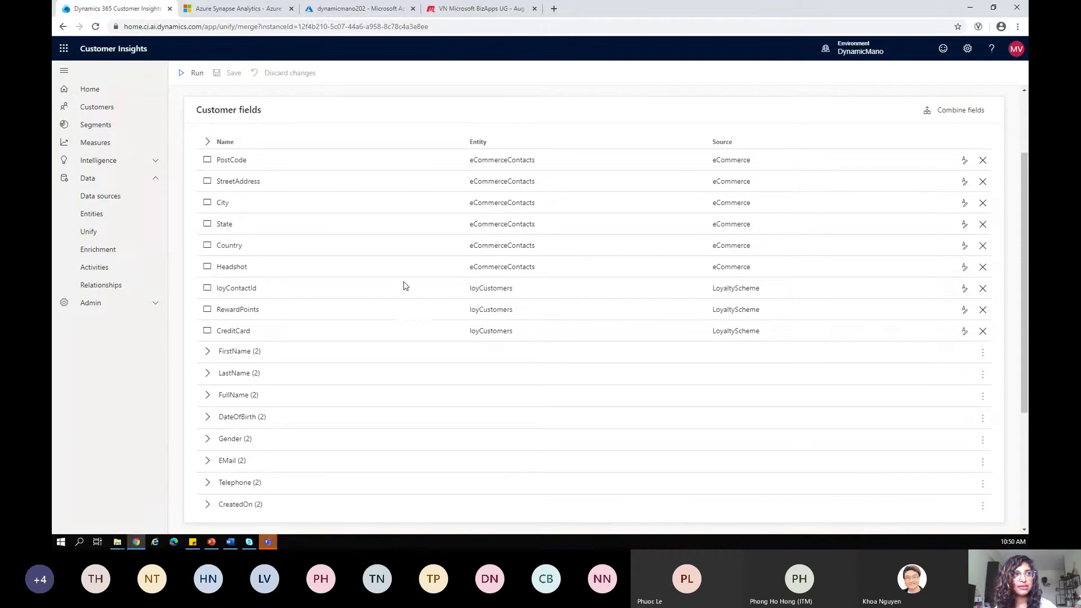
click(958, 110)
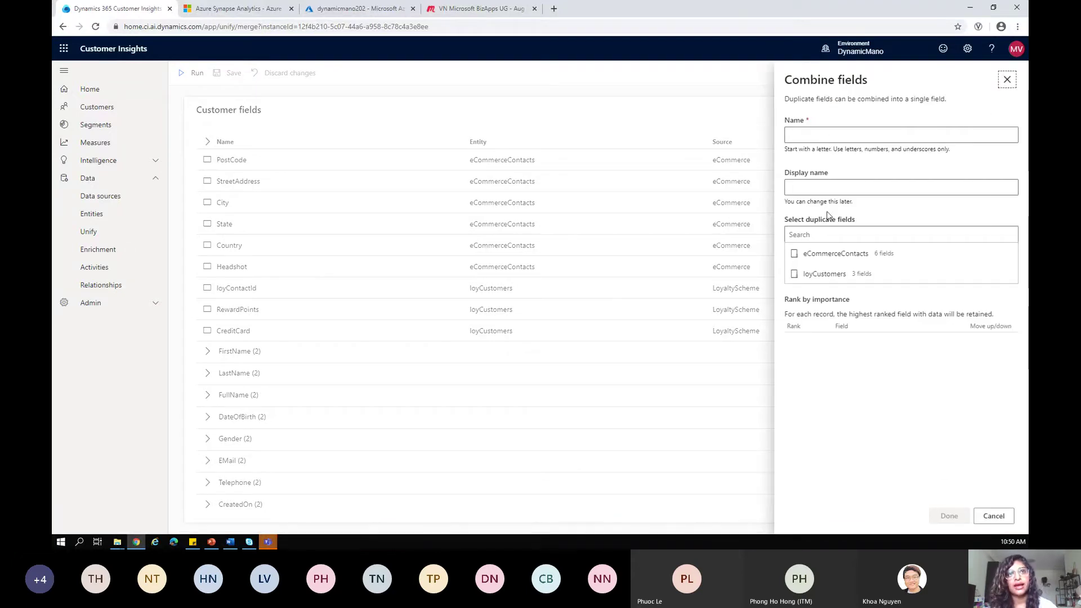
click(795, 254)
click(795, 254)
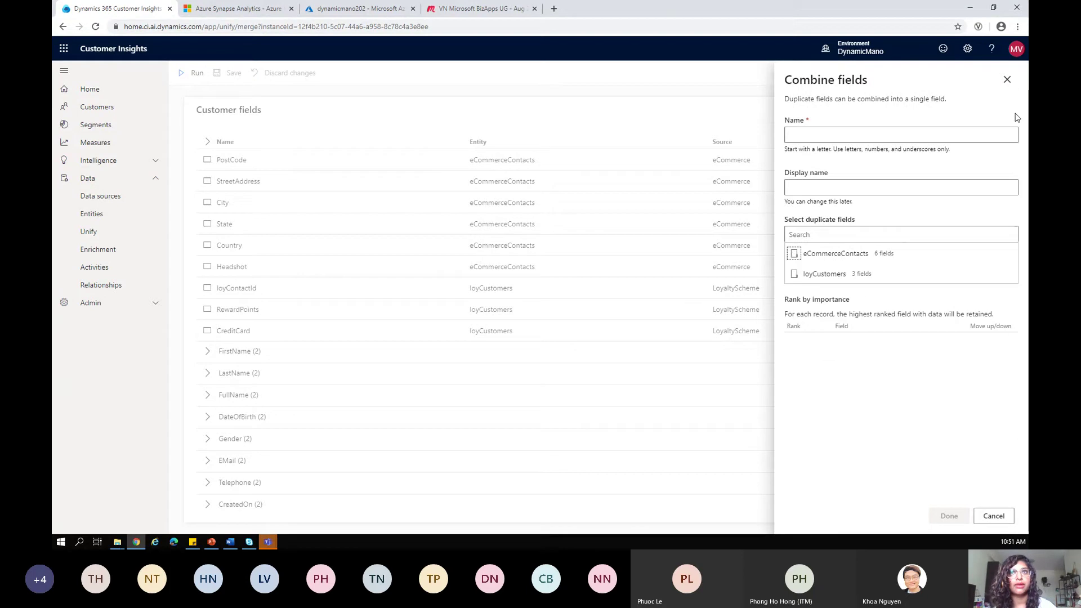
click(1007, 80)
scroll(815, 397, up, 2)
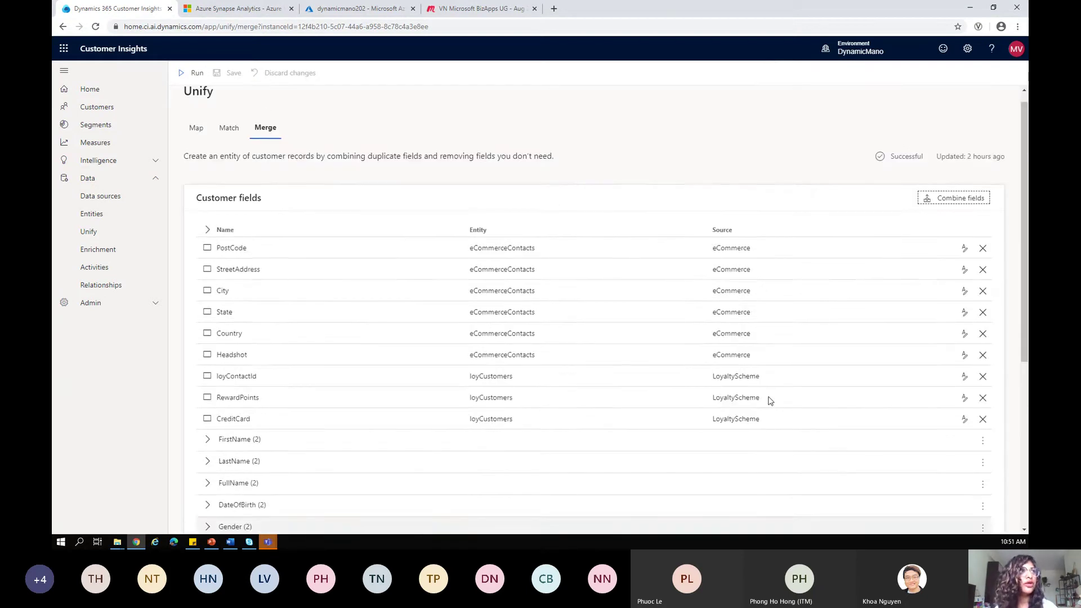
Step: Review the Customers search and filter index, including the fields that can be added, and return to the customer cards without changes
click(96, 113)
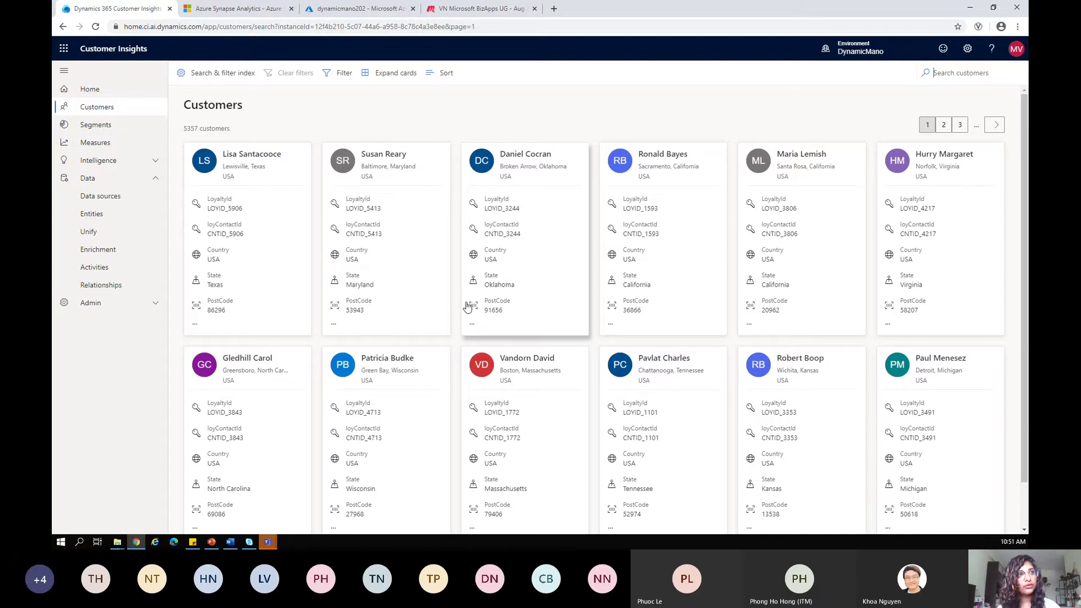
click(226, 78)
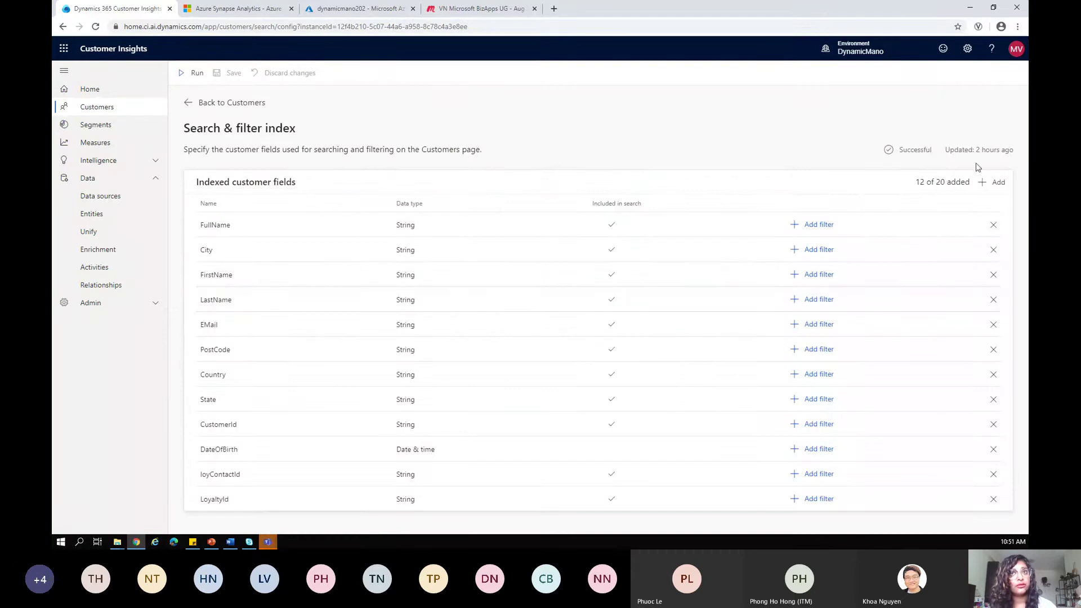
click(988, 184)
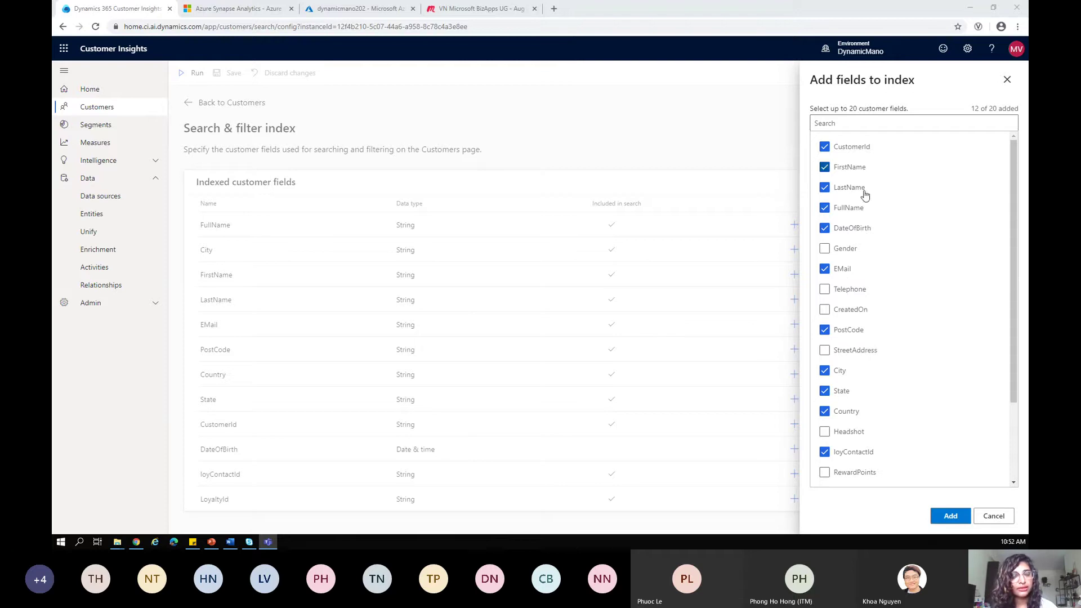
click(1007, 80)
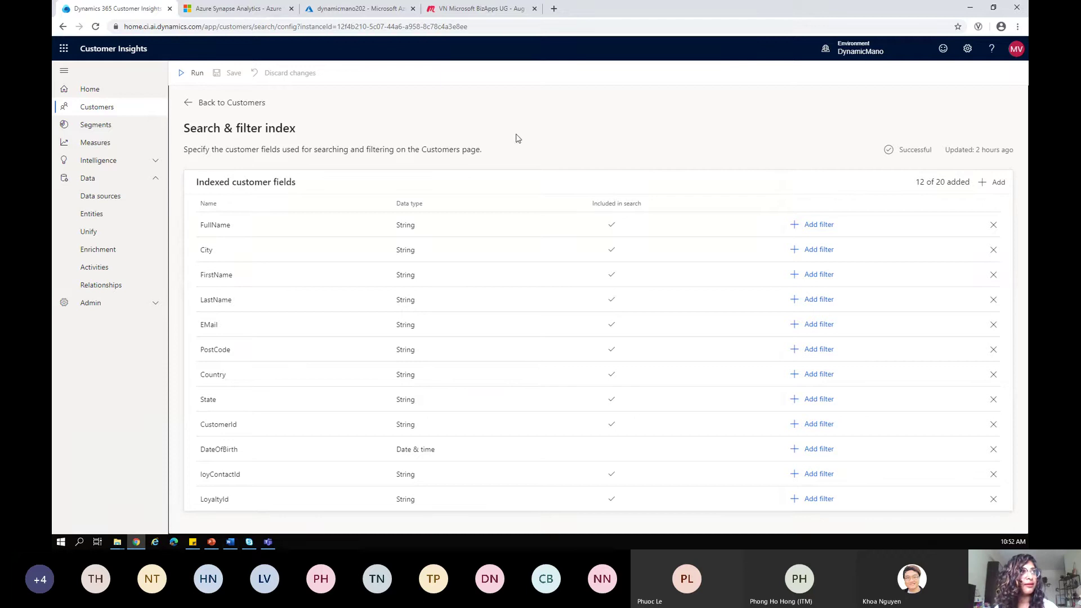
click(200, 104)
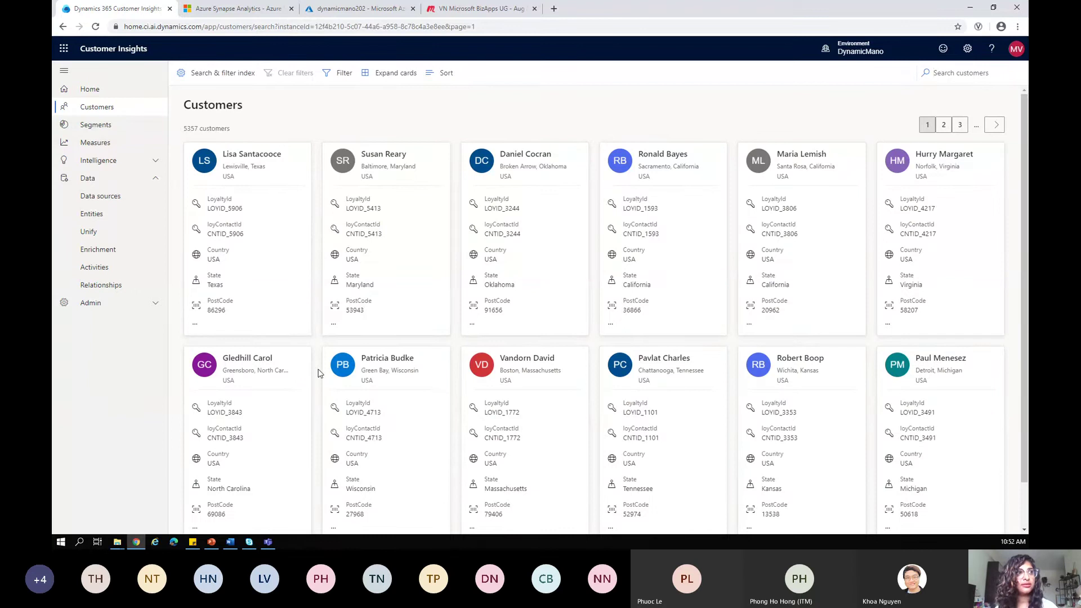
Step: Open the profile of the first customer in the list and review its unified fields through to LoyaltyId_Alternate
click(266, 263)
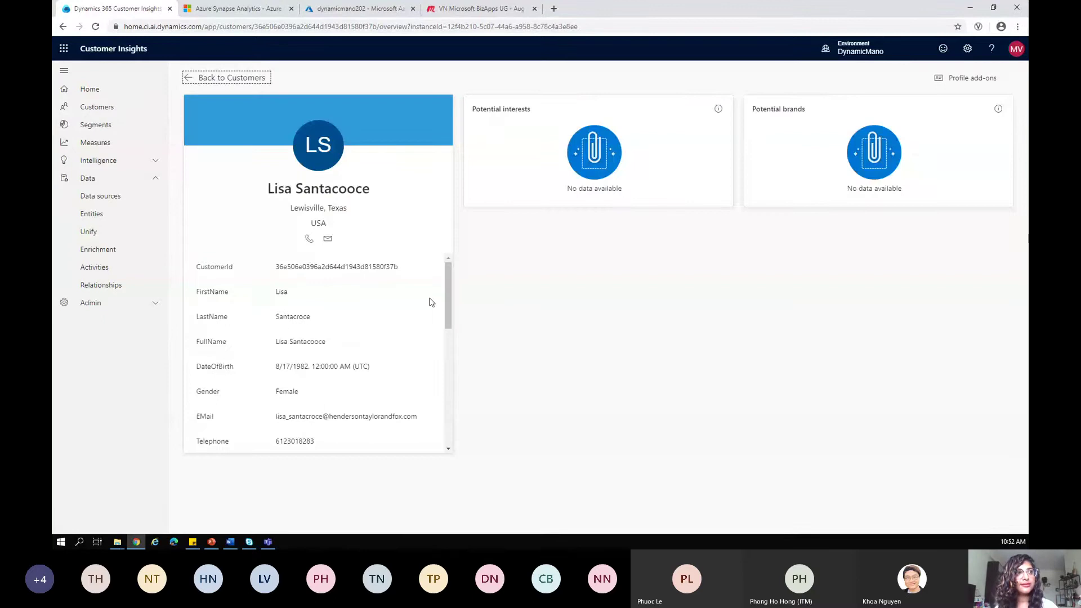
drag(445, 274, 452, 405)
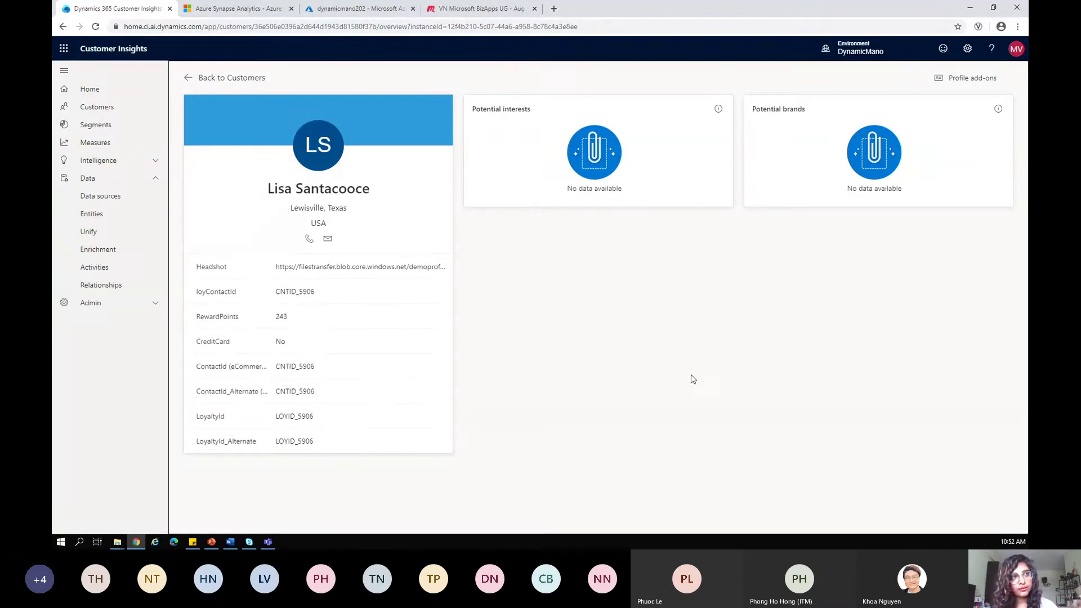
Step: Switch from the DynamicMano environment to the Demo environment and display its customers
click(857, 51)
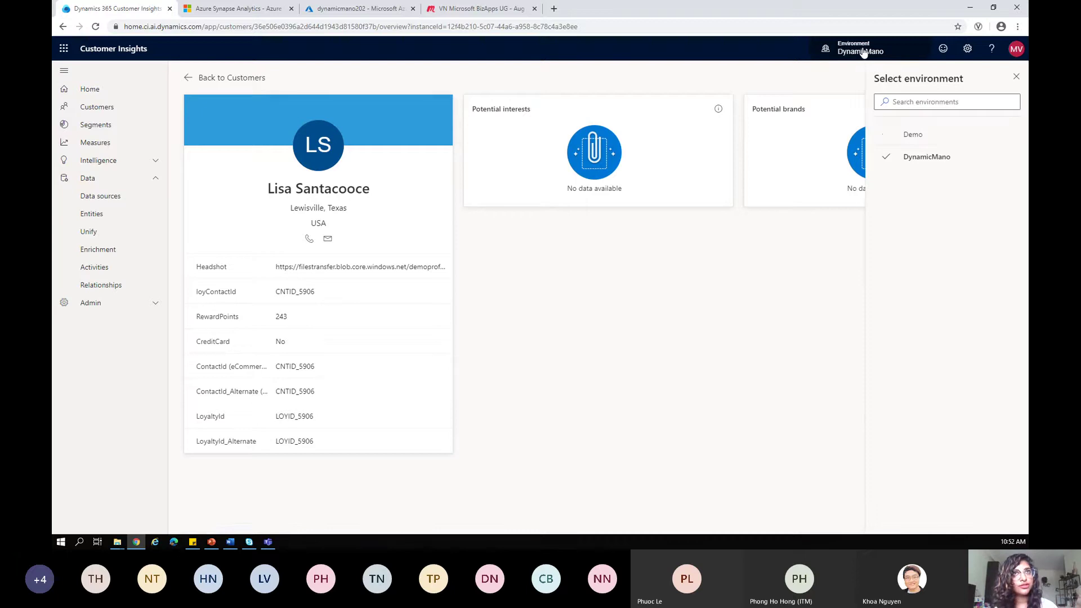
click(899, 141)
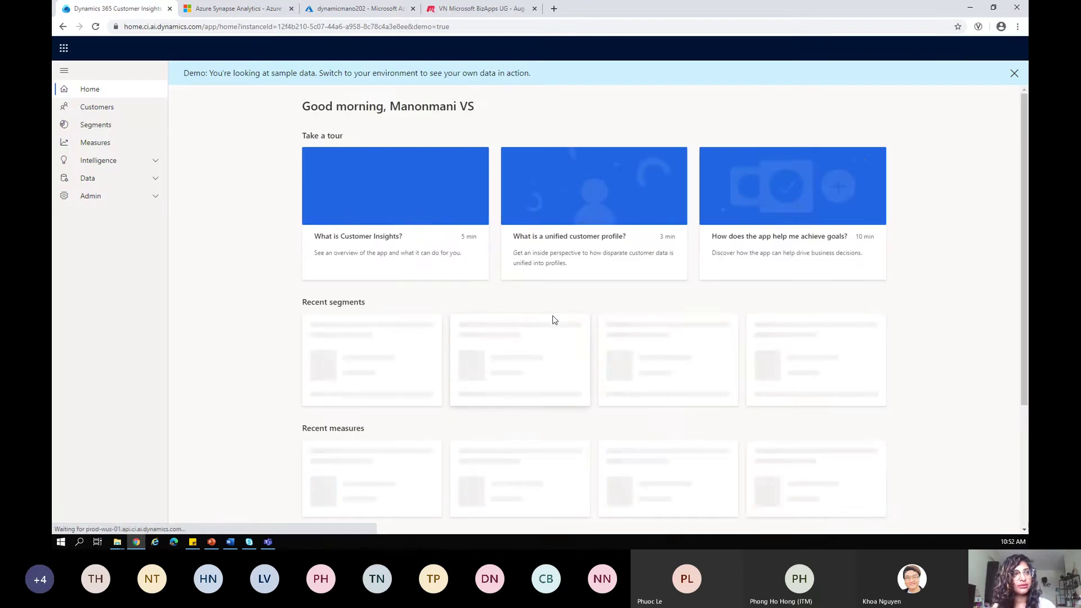
click(98, 111)
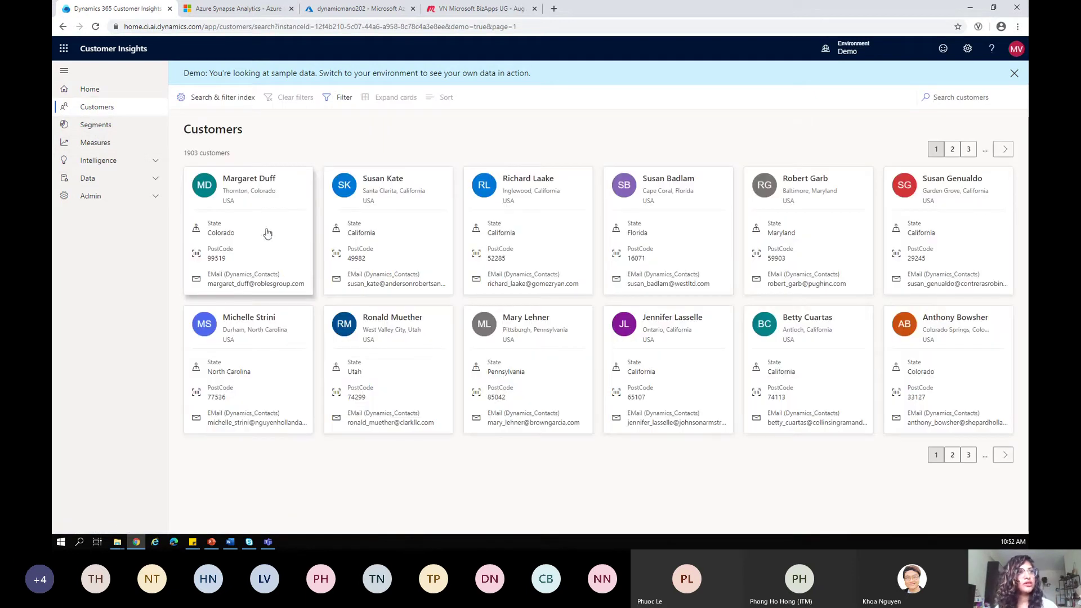
Step: Open the first Demo customer's profile and examine its unified fields, including the ContactId, LoyaltyId and UserId keys from the different sources
click(267, 233)
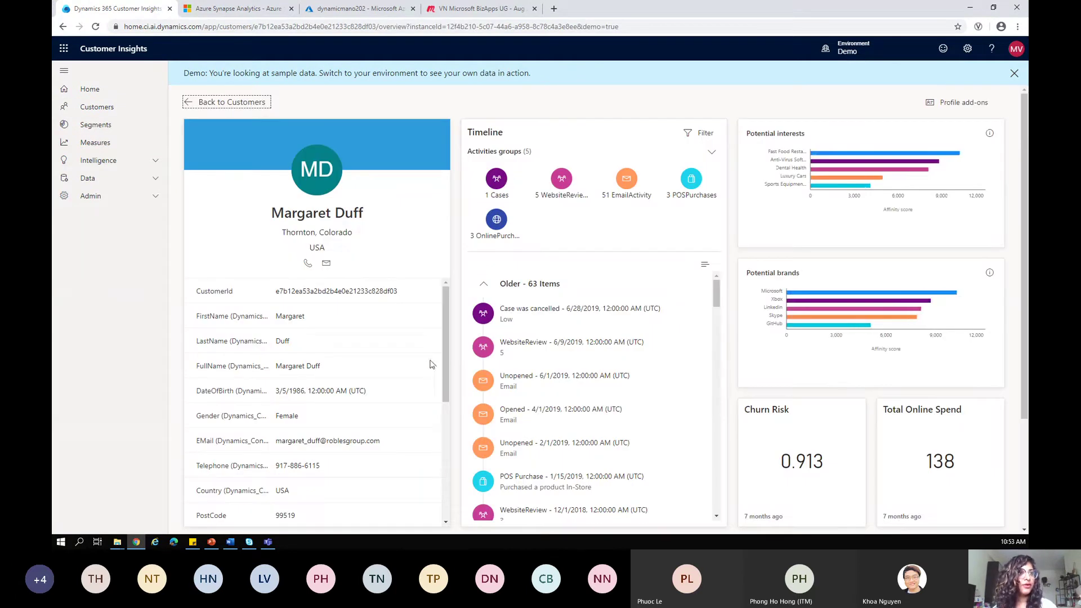
drag(447, 299, 438, 453)
scroll(432, 452, down, 1)
scroll(427, 453, down, 1)
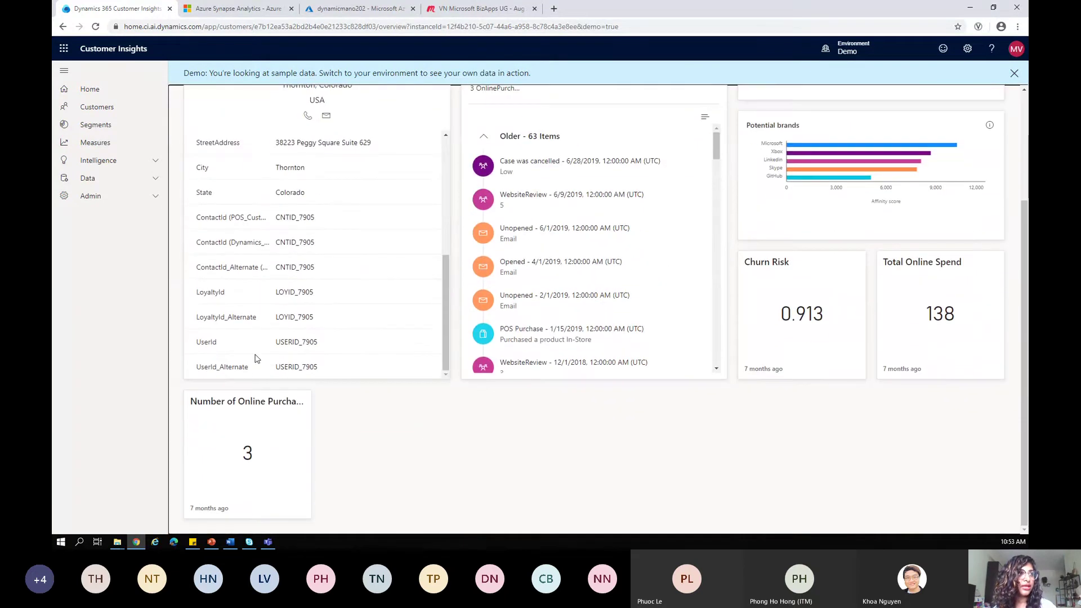
drag(201, 291, 243, 293)
drag(196, 219, 270, 241)
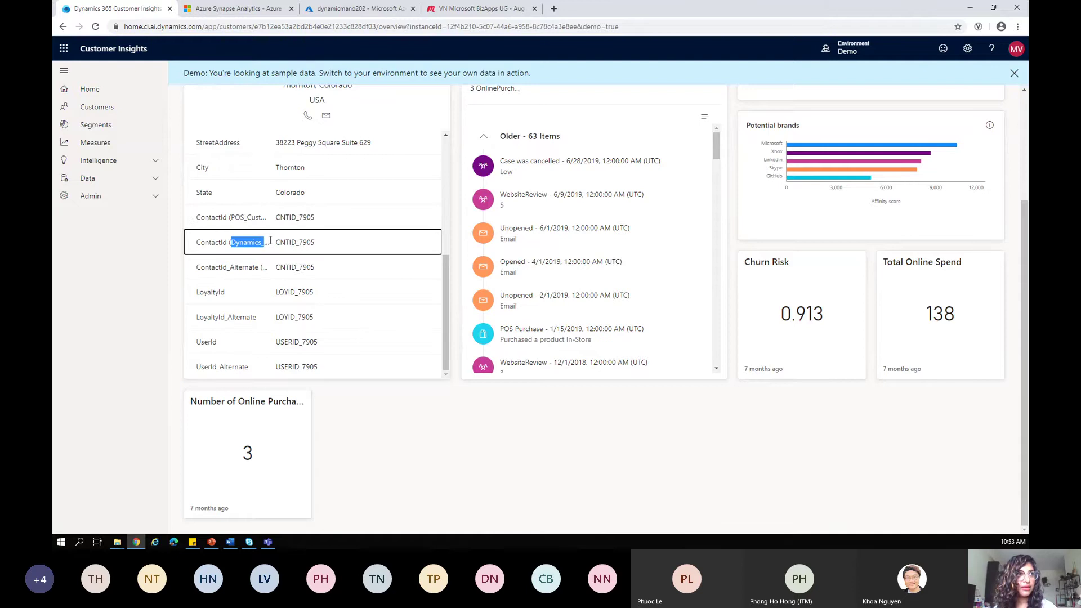
click(237, 269)
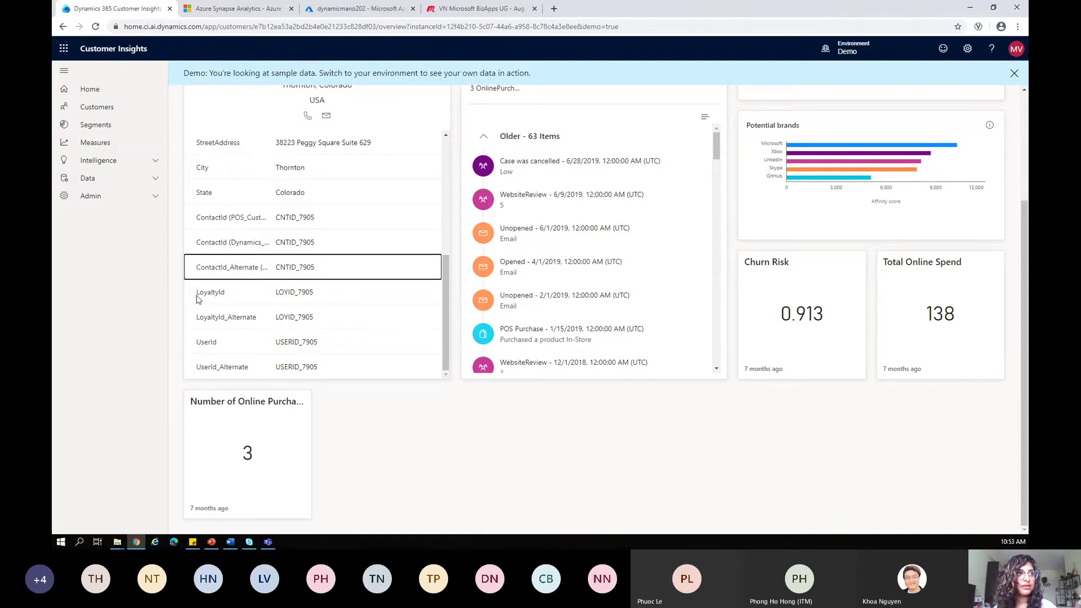
click(197, 294)
scroll(364, 341, up, 3)
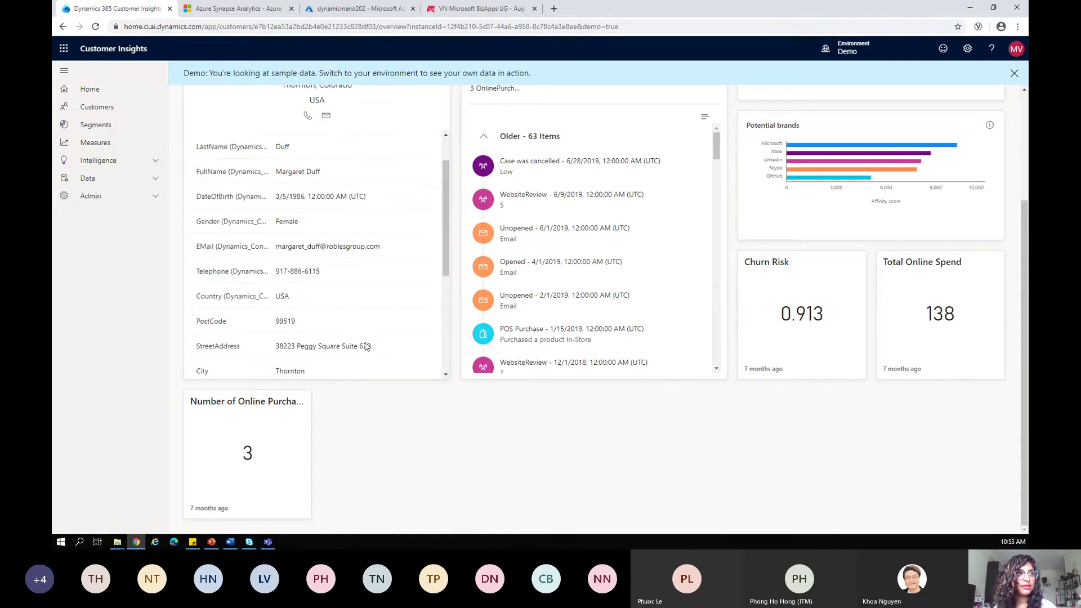
scroll(364, 337, up, 2)
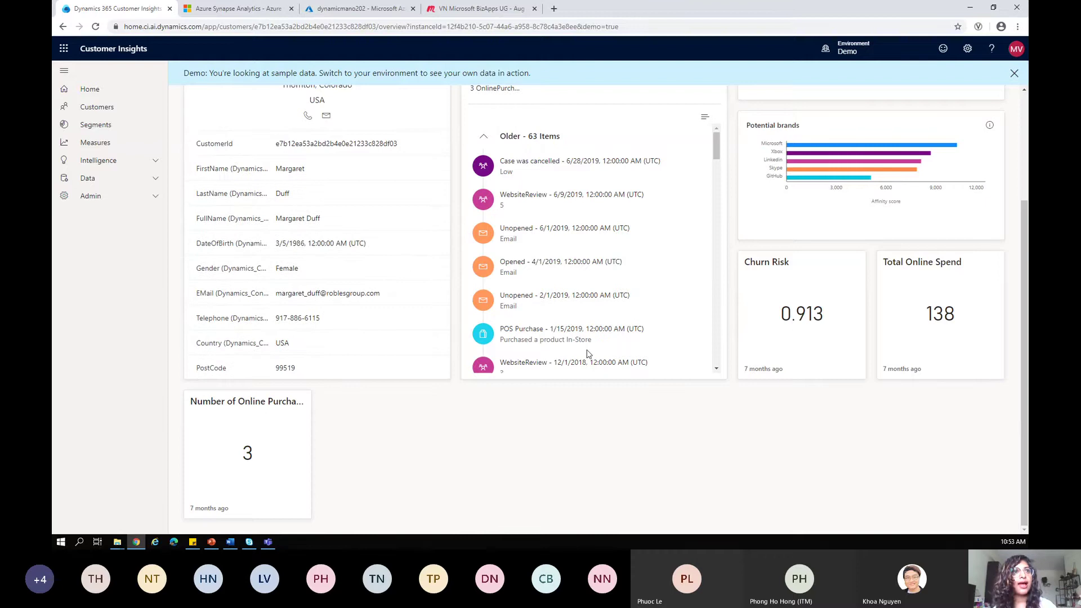
scroll(692, 367, up, 1)
scroll(692, 367, up, 2)
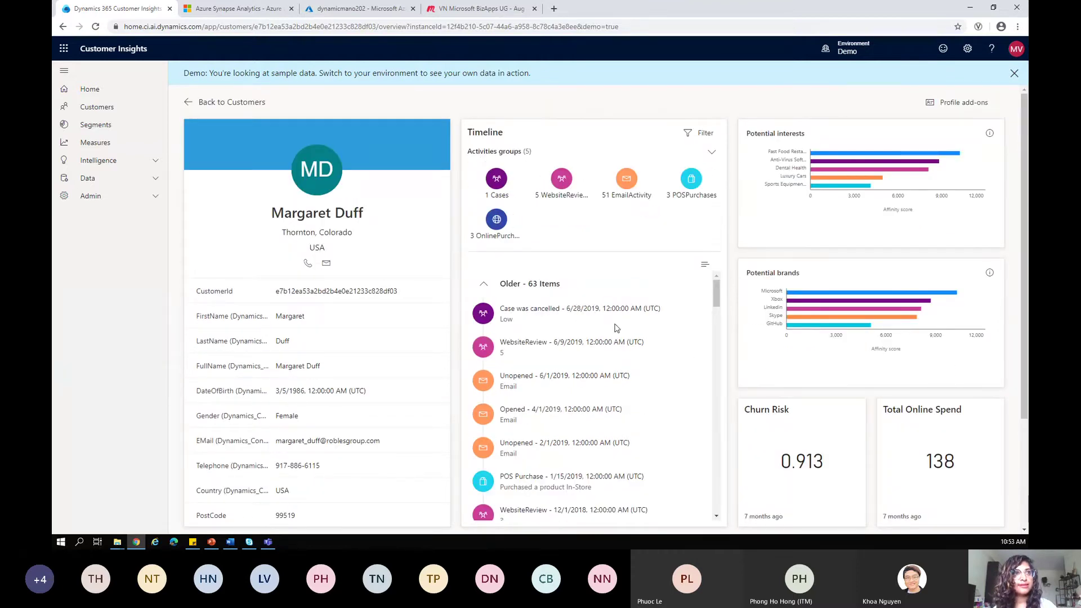
Step: Examine the customer's activity timeline down to the oldest entries and back to the newest, along with the measure cards
scroll(625, 339, down, 5)
scroll(541, 360, down, 3)
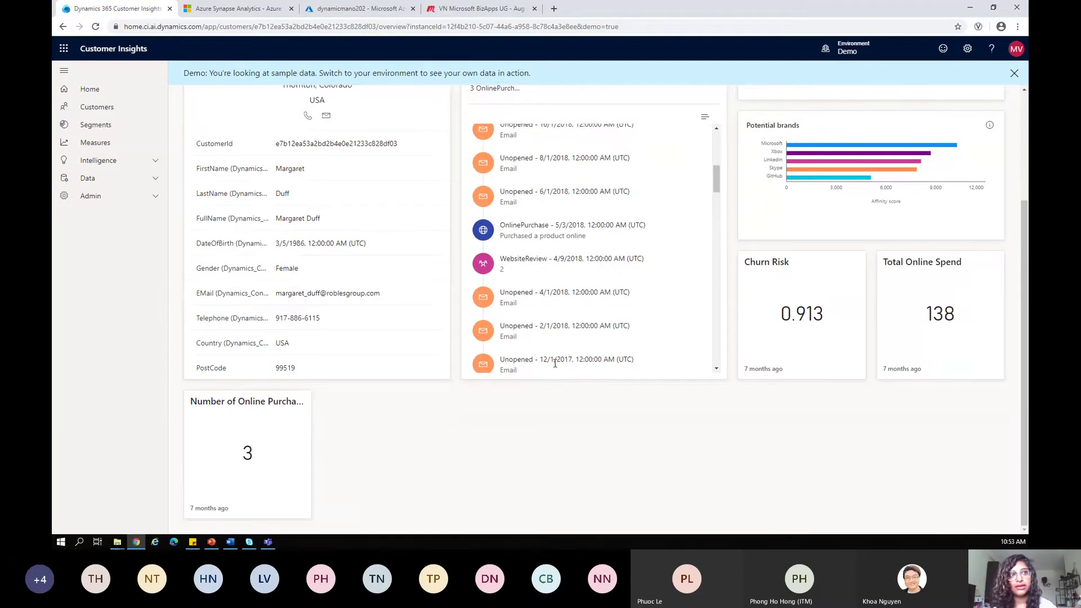
scroll(569, 369, down, 10)
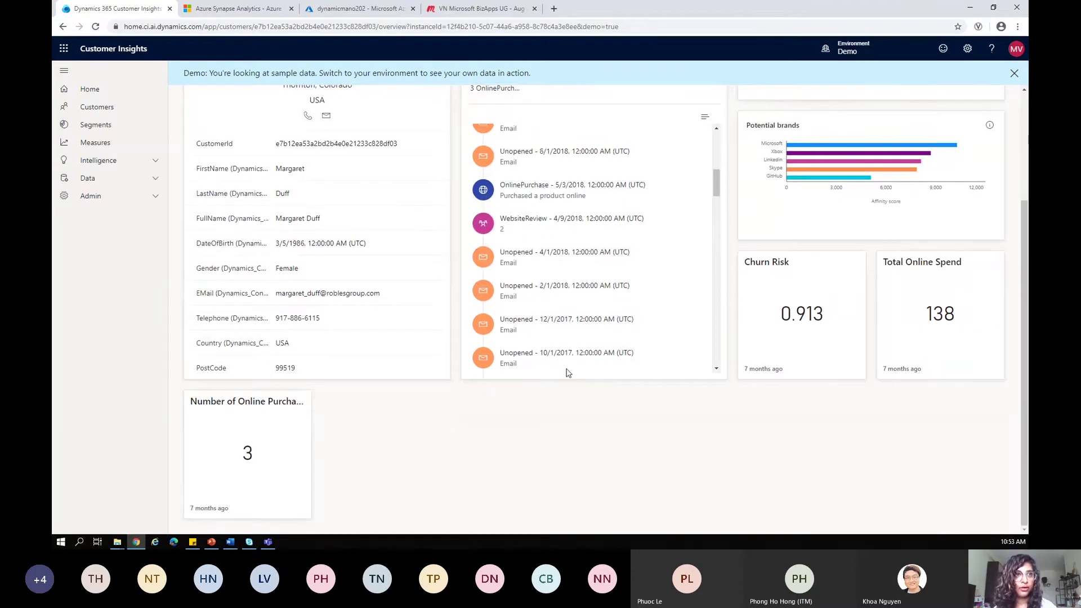
scroll(563, 361, down, 2)
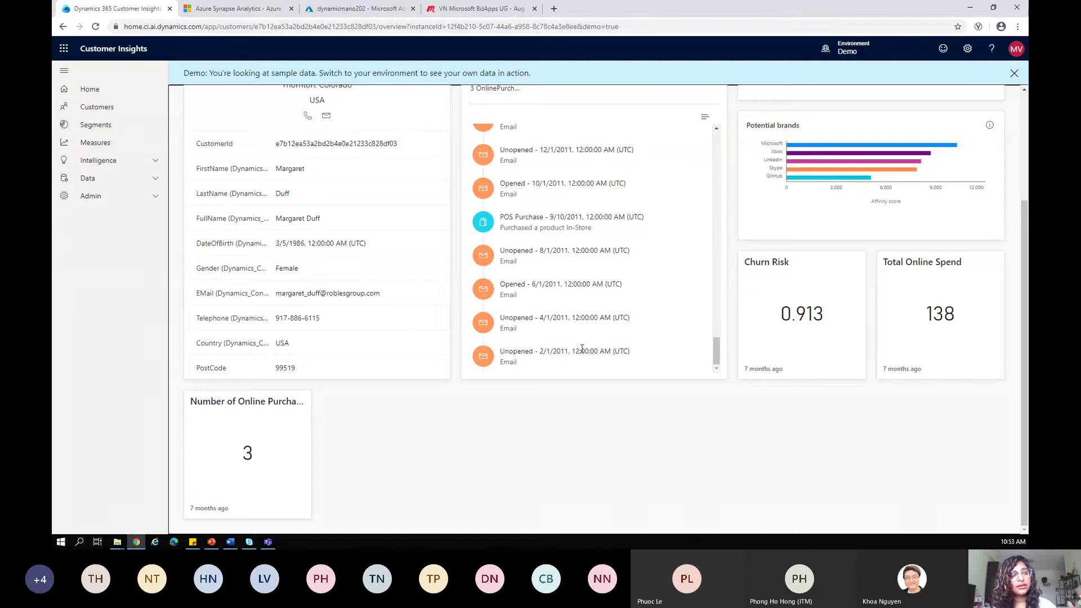
scroll(607, 350, up, 2)
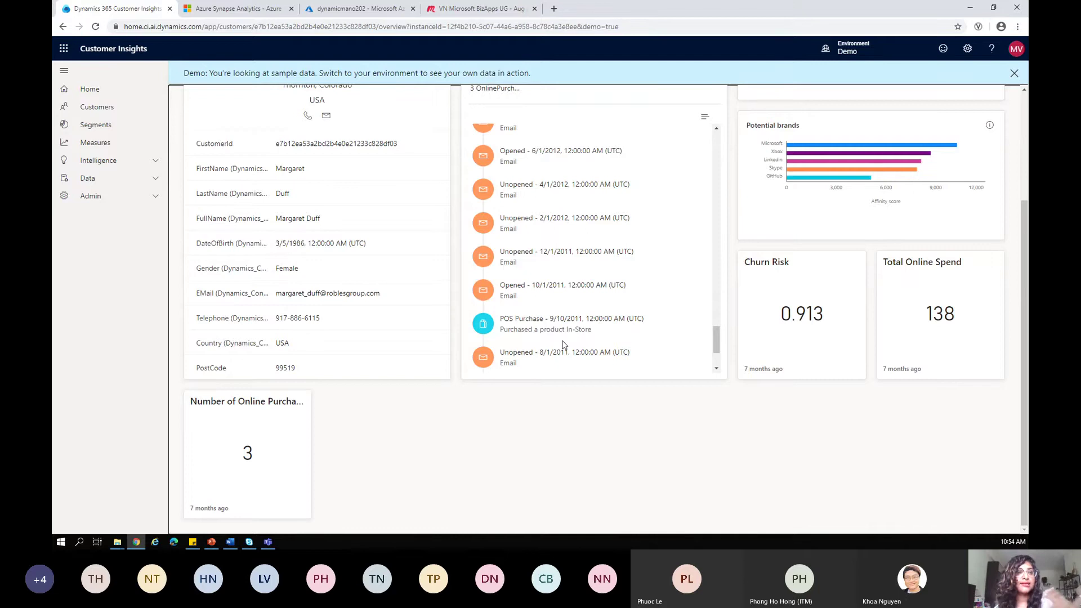
scroll(599, 340, up, 5)
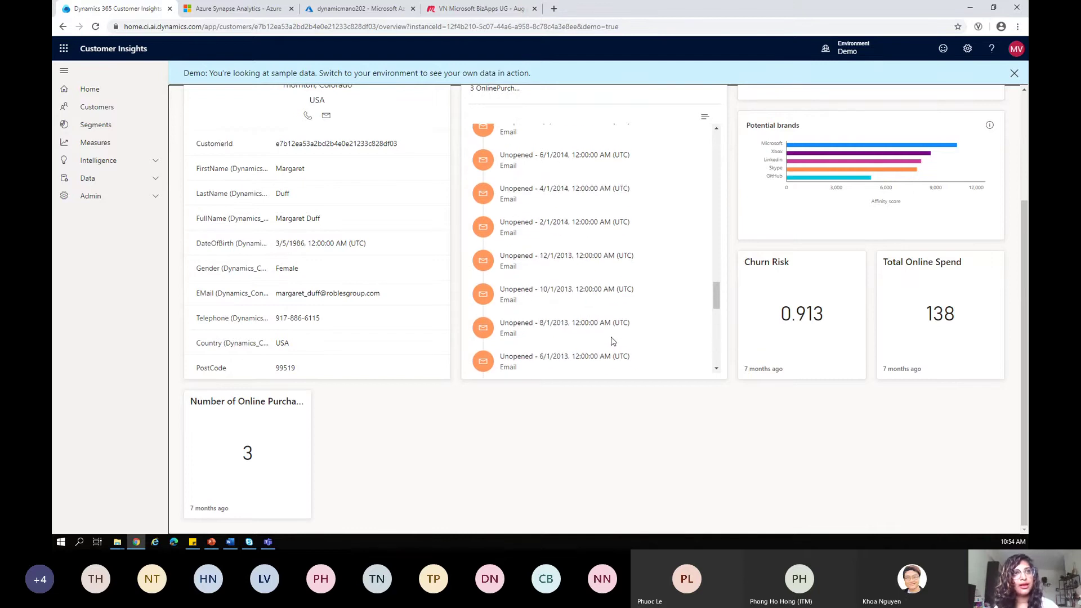
scroll(613, 341, up, 7)
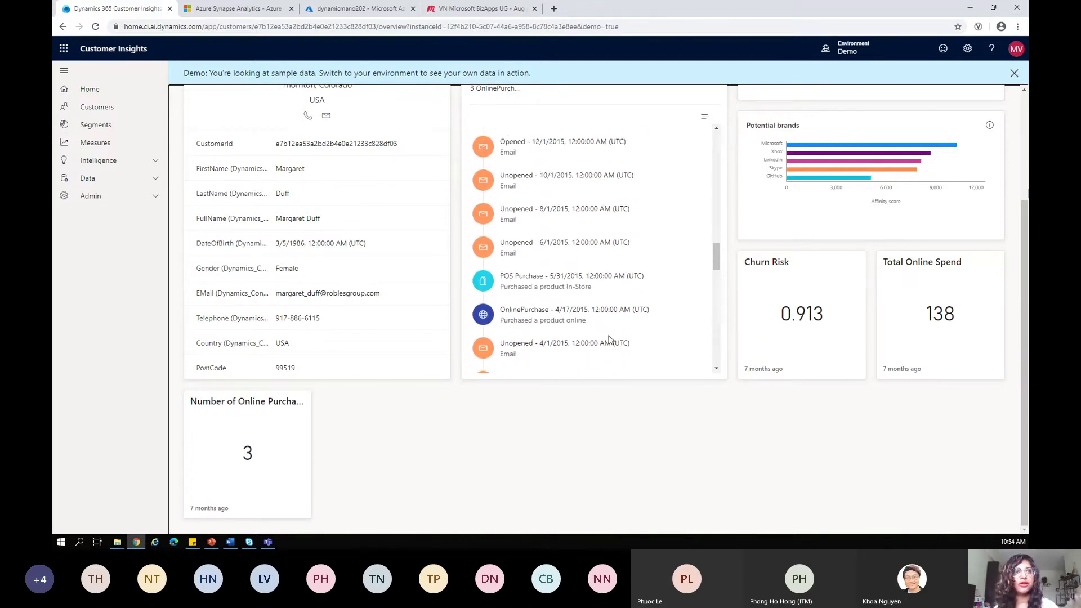
scroll(608, 340, up, 10)
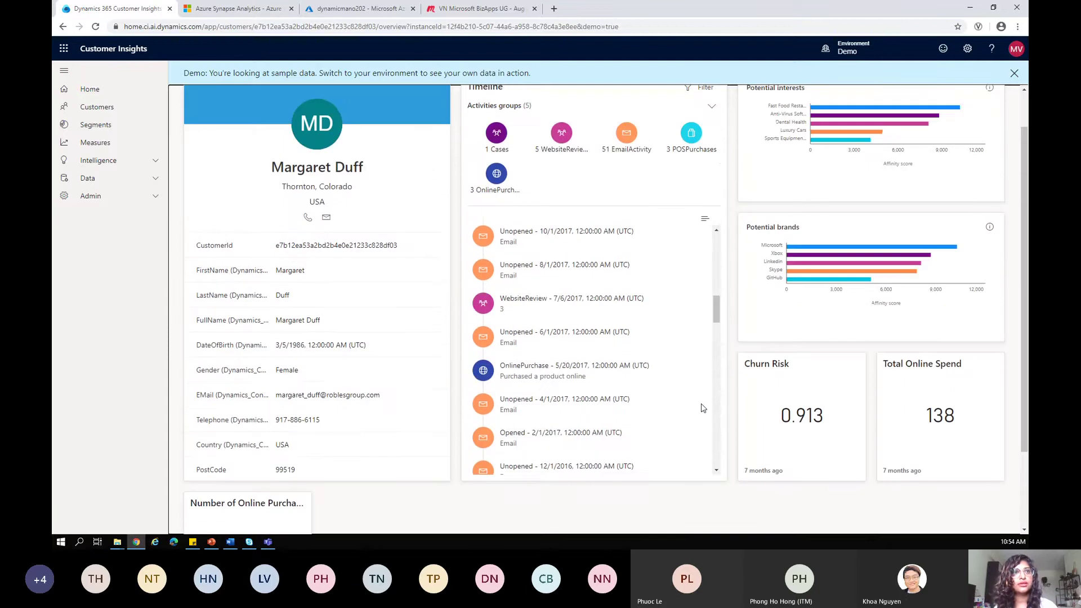
scroll(698, 408, up, 2)
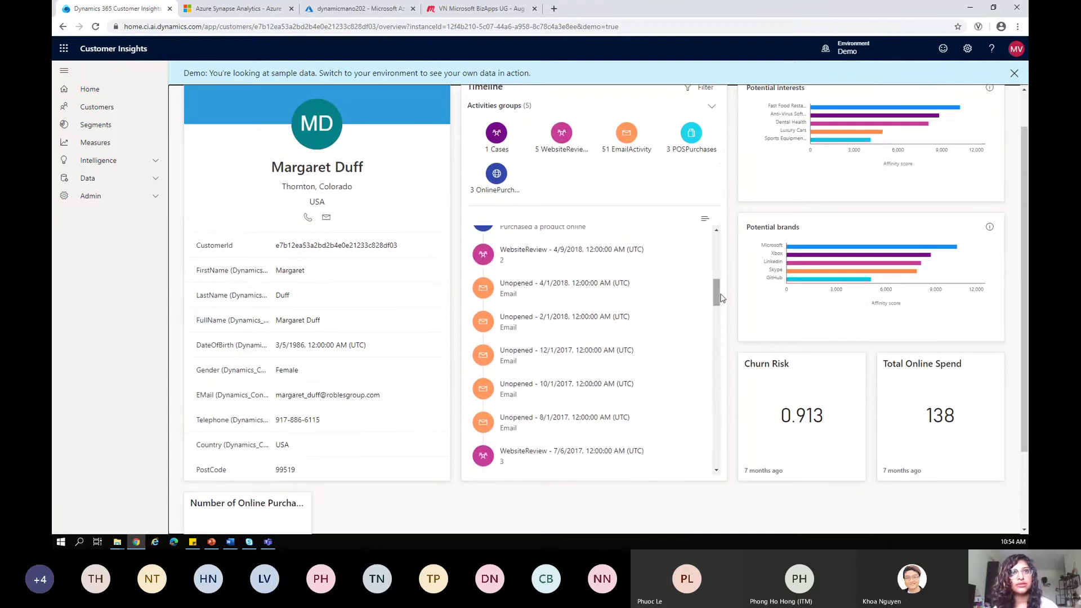
drag(717, 287, 718, 241)
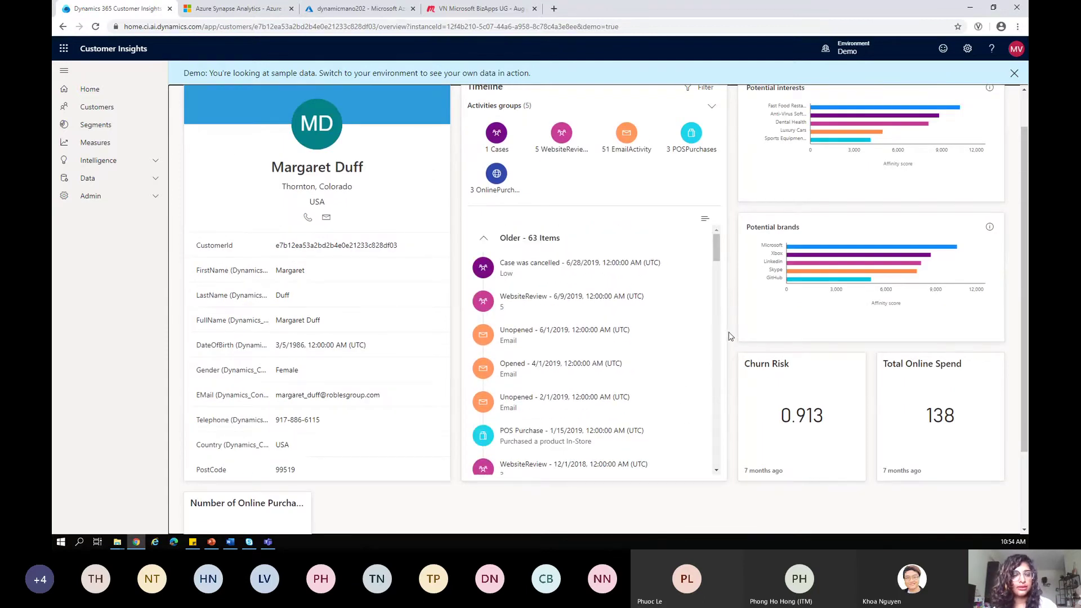
scroll(736, 343, down, 2)
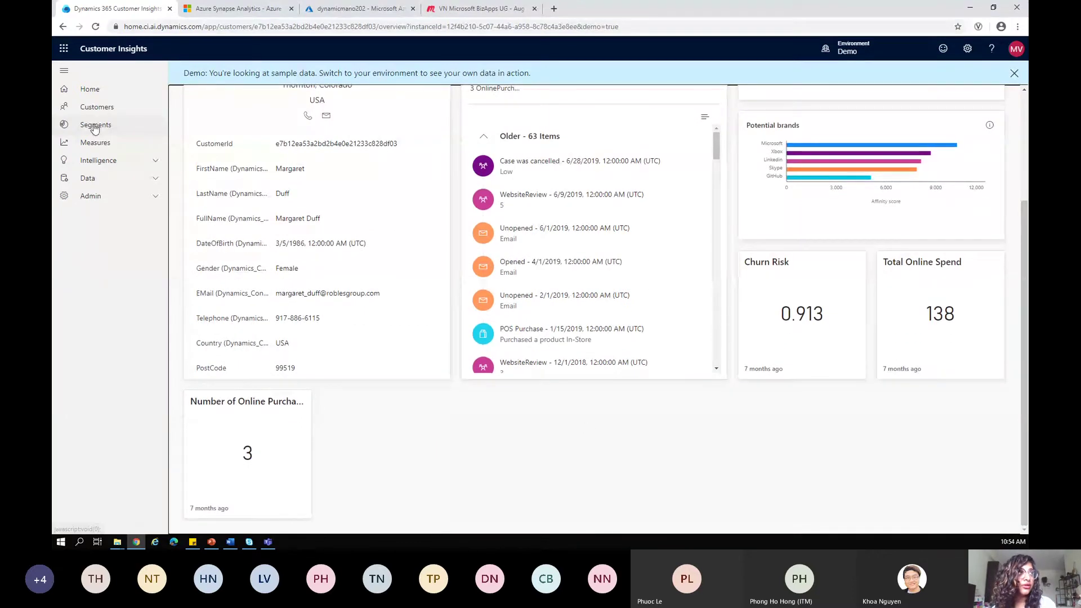
Step: View the result and the definition of the Average Online Spend Per Customer measure, and return to the measures list without changes
click(95, 145)
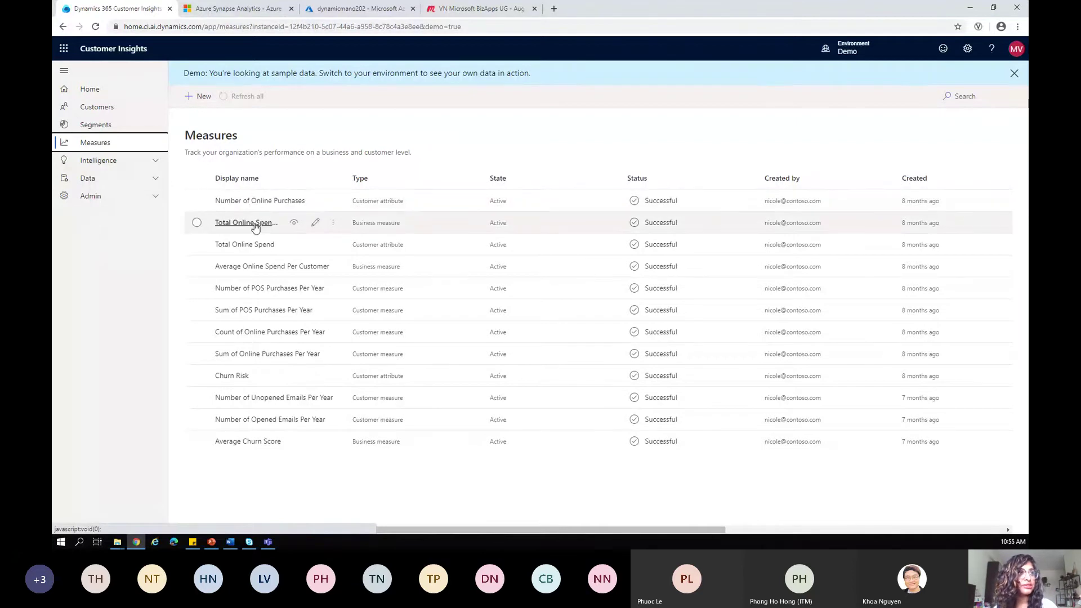
click(253, 269)
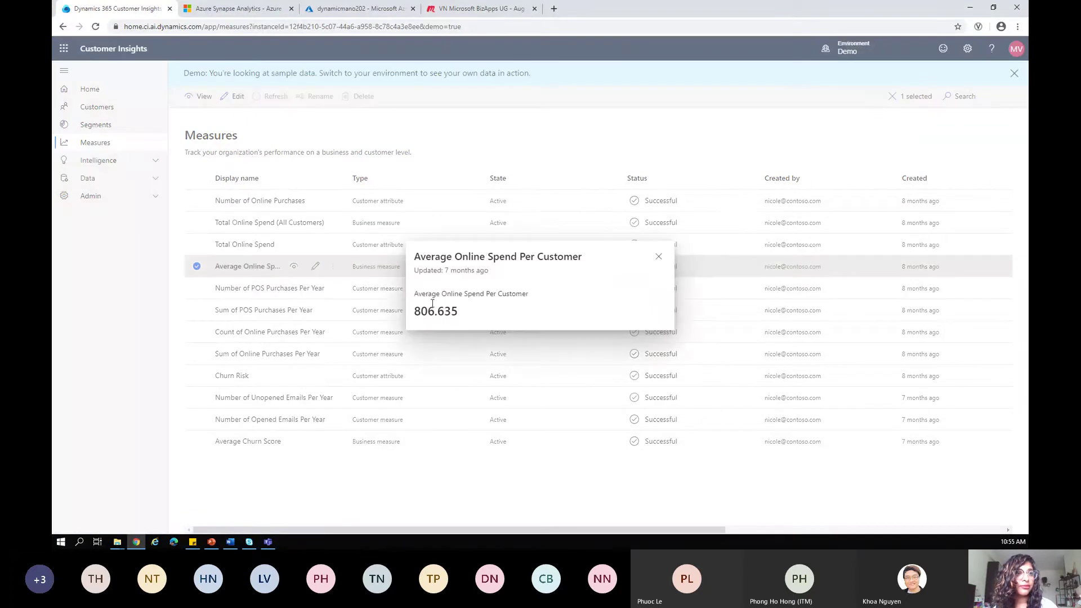
click(658, 256)
click(315, 267)
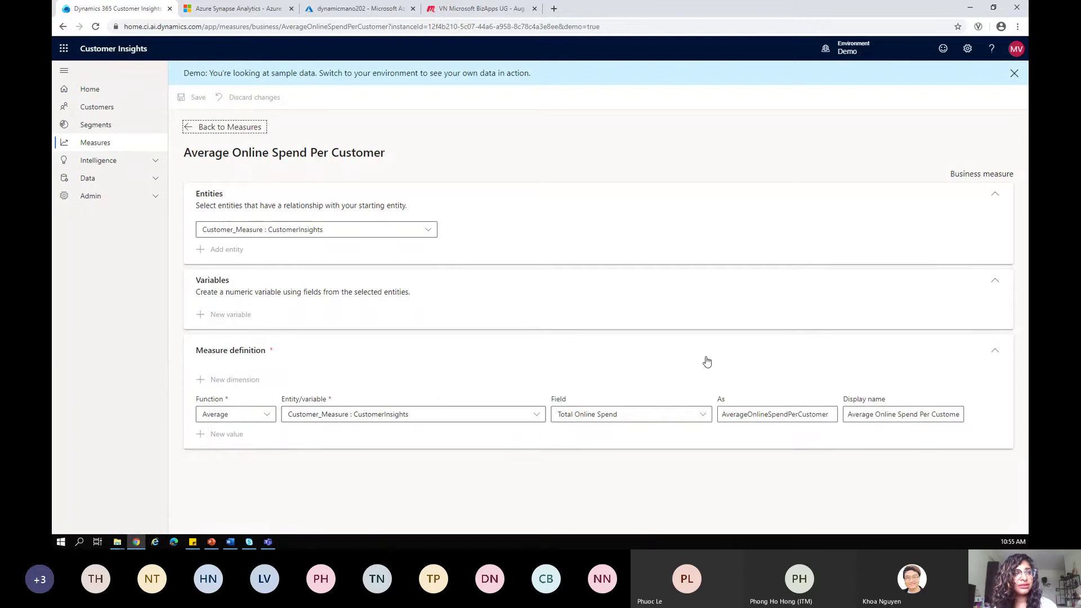
click(210, 129)
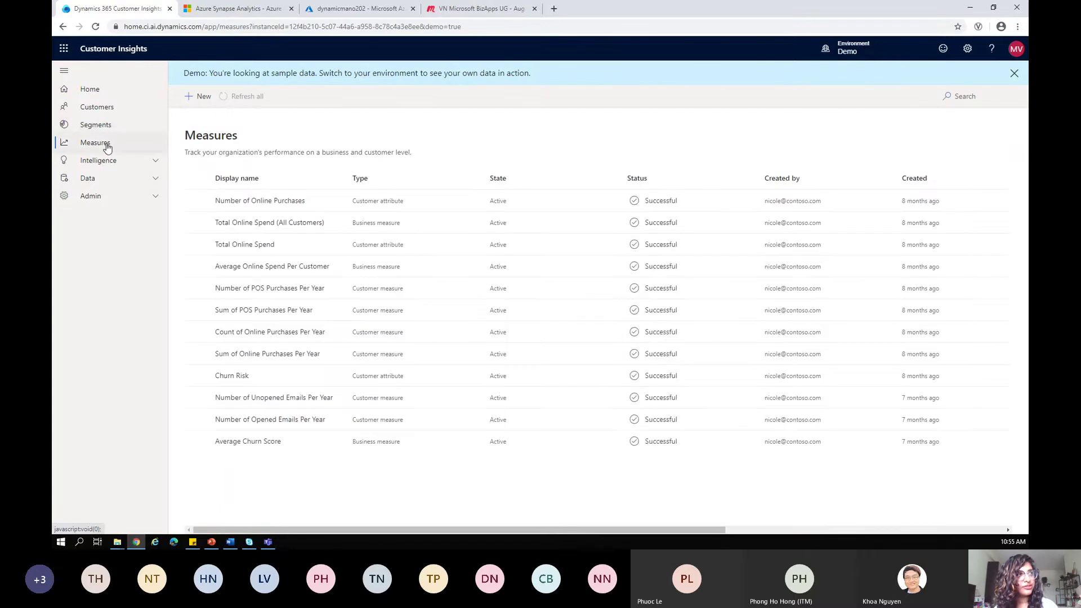
Step: Open the Average Spend High Churn segment, review its size chart and members preview, and return to the segments list
click(105, 127)
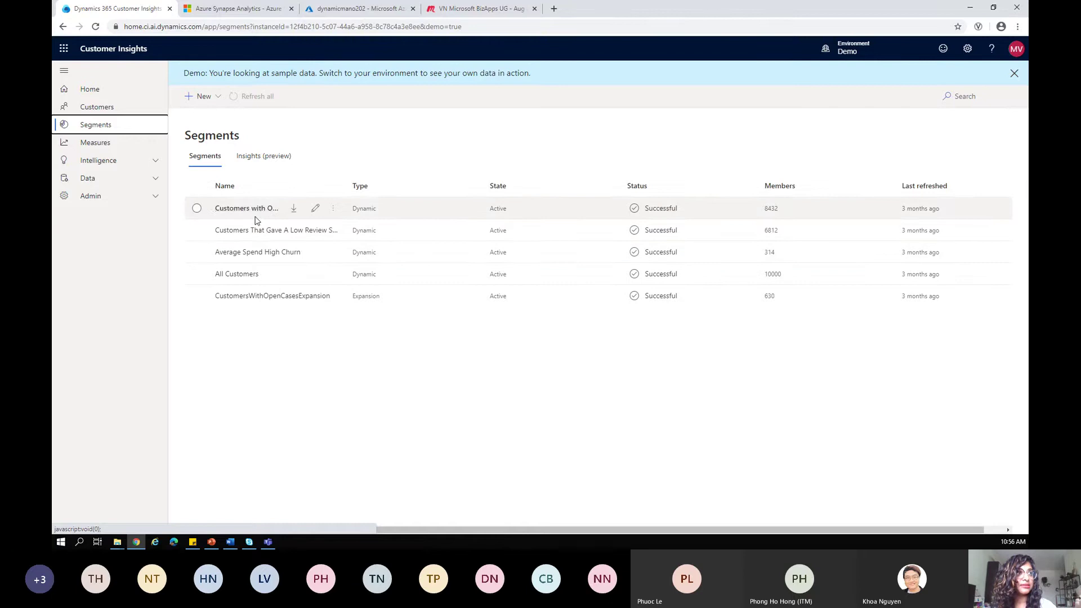
click(250, 258)
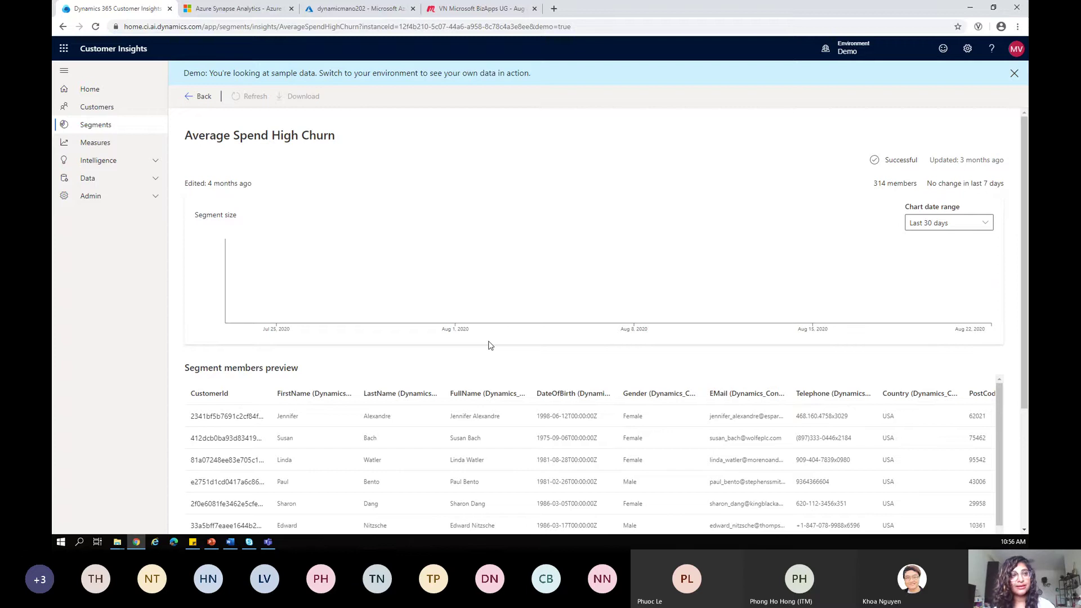
scroll(488, 392, down, 5)
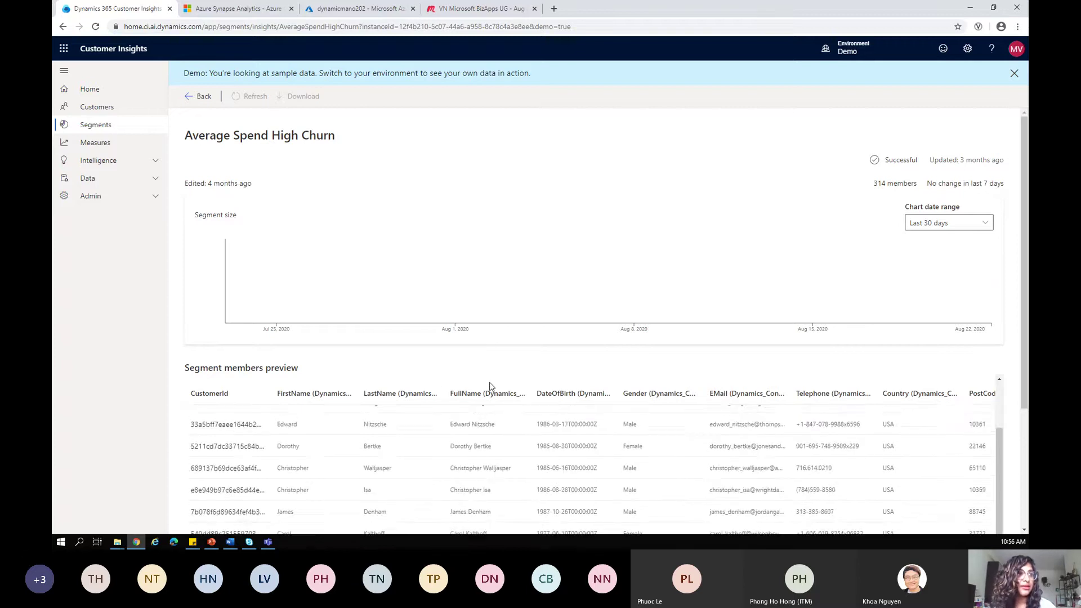
scroll(642, 445, down, 10)
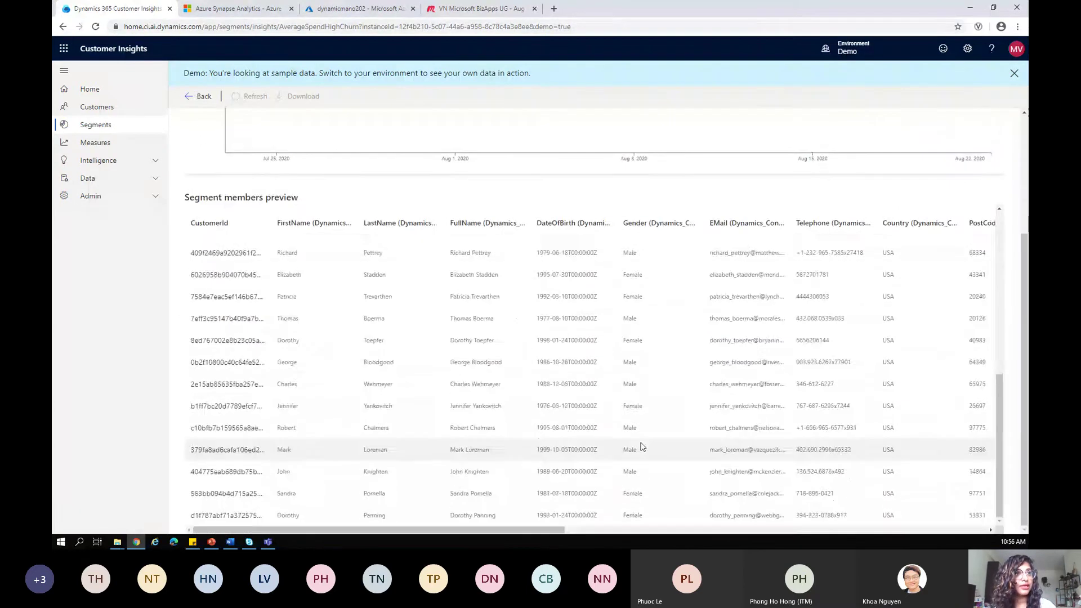
scroll(641, 446, up, 10)
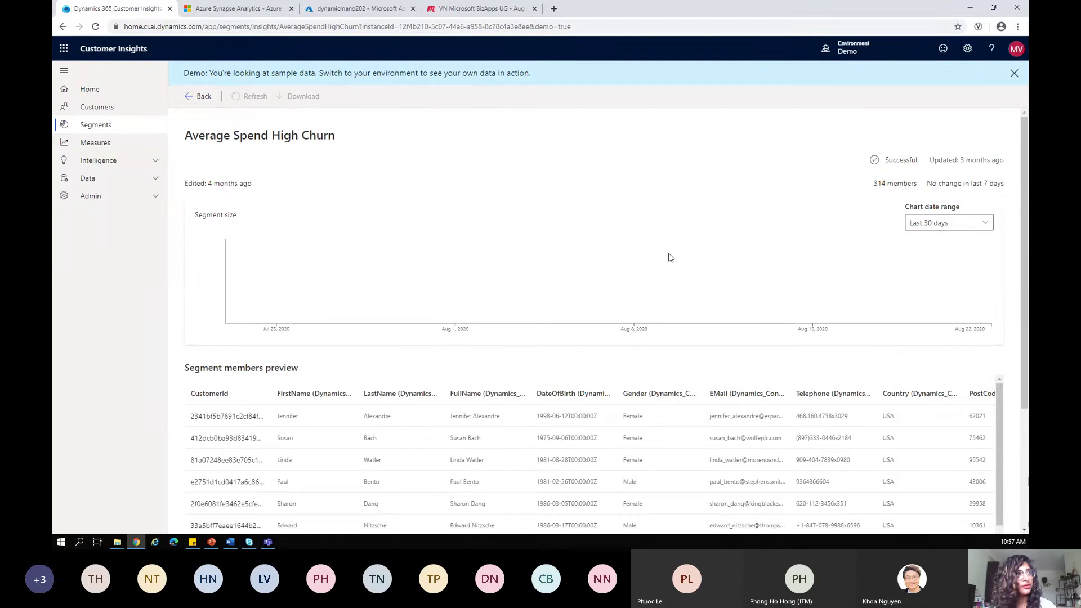
click(193, 100)
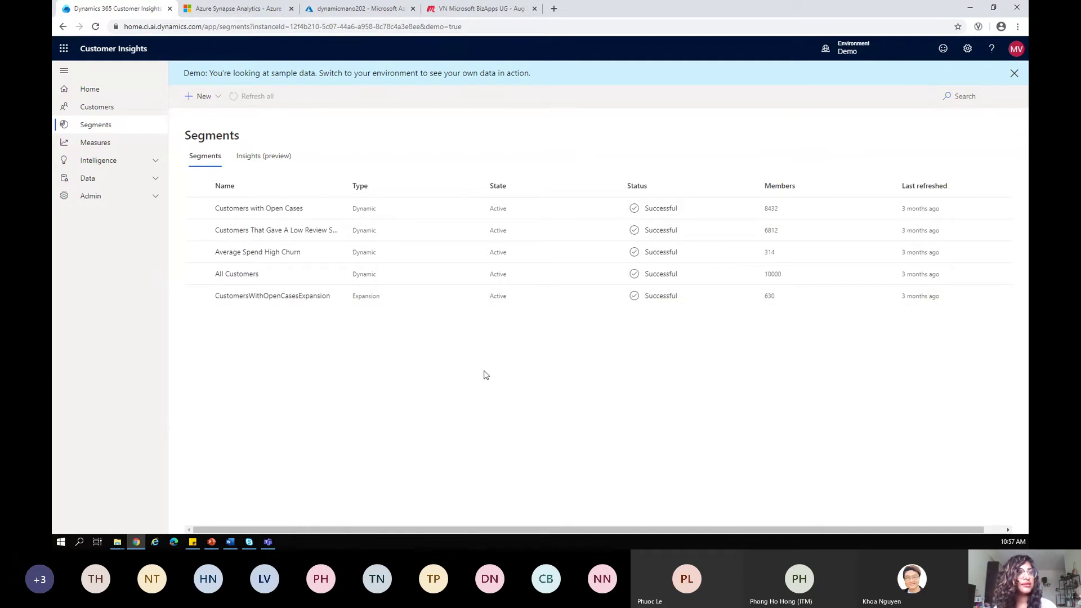
Step: Open the LowReviewersDifferentiators segment insight and compare its ranked attributes and measures
click(274, 162)
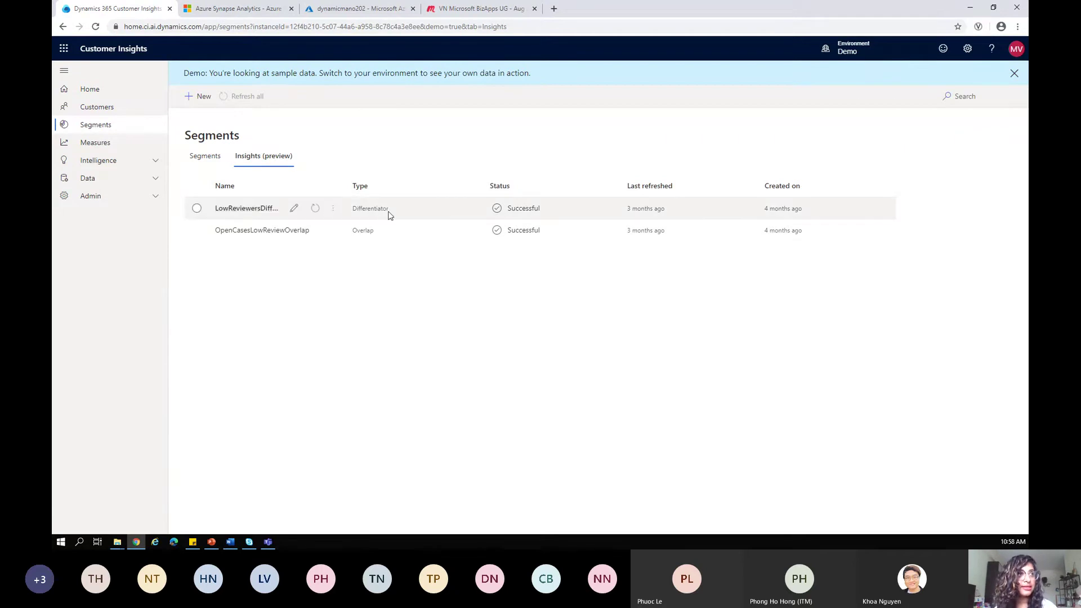
click(259, 208)
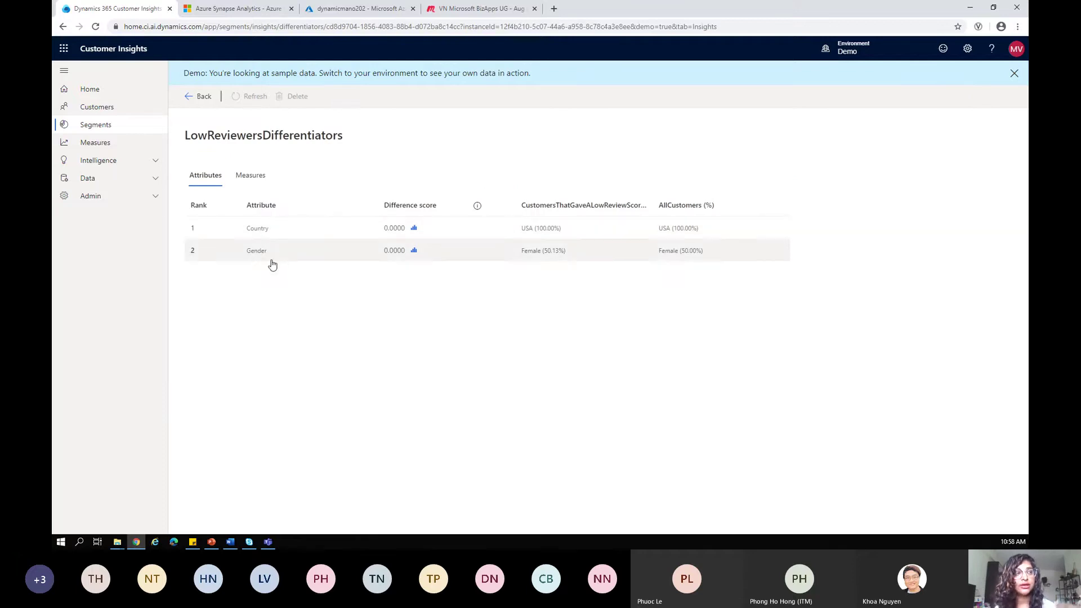
click(253, 178)
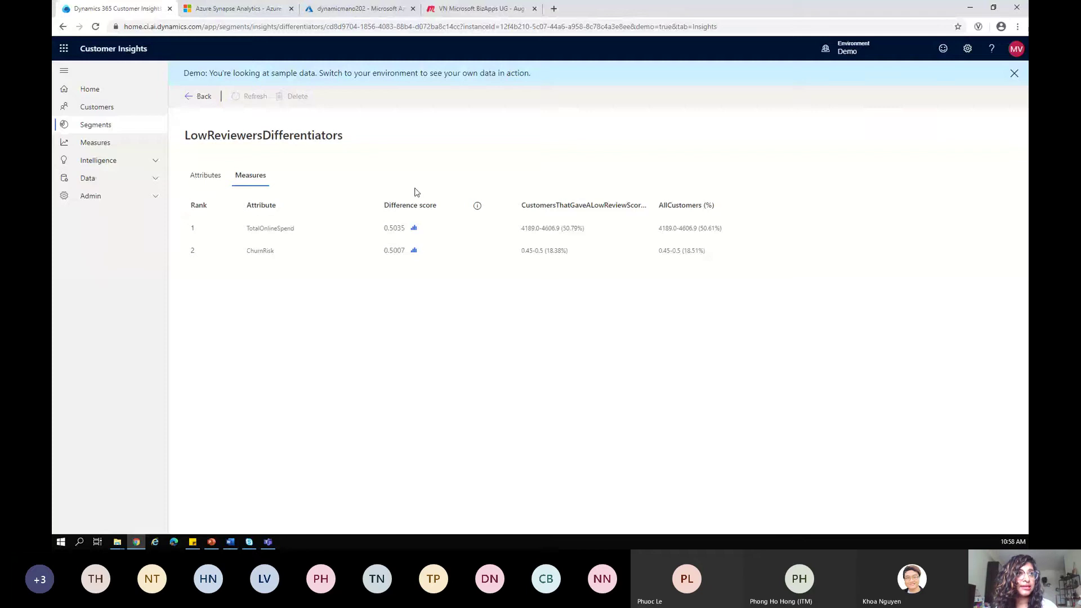
Step: View the TotalOnlineSpend comparison chart of the LowReviewersDifferentiators insight, close it, and return to the segment insights list
click(414, 230)
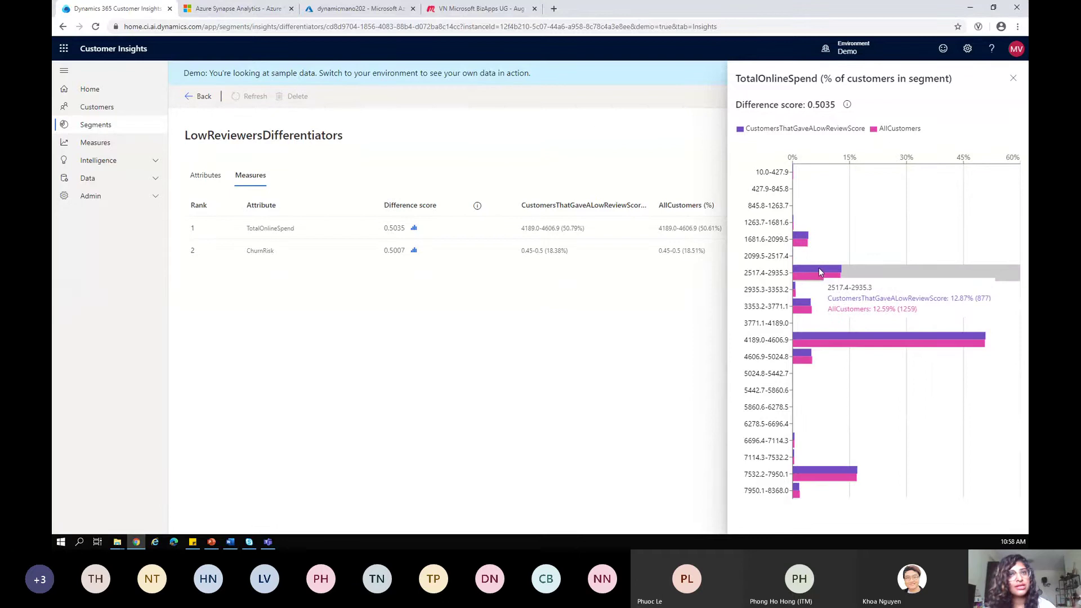
click(1013, 79)
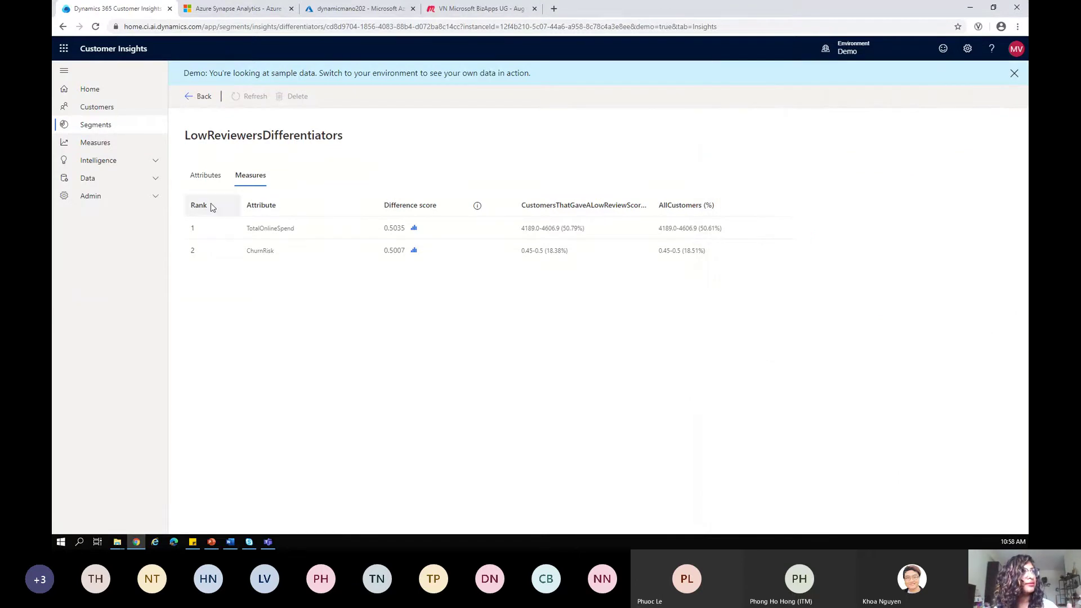
click(198, 97)
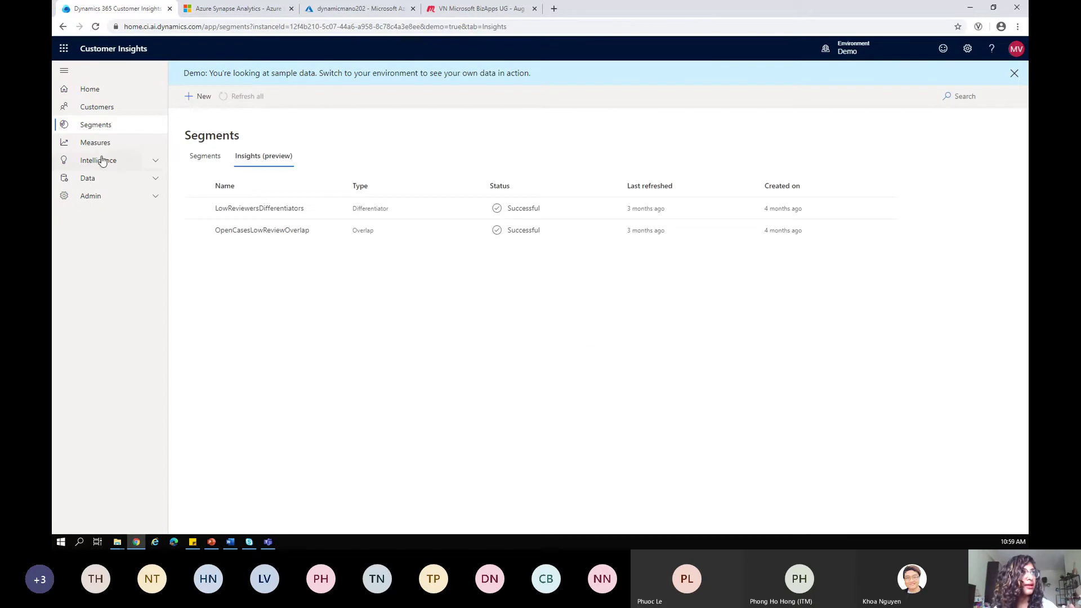
Step: Open the custom models list under Intelligence and inspect the NextRefillDate entry, leaving it unselected
click(156, 198)
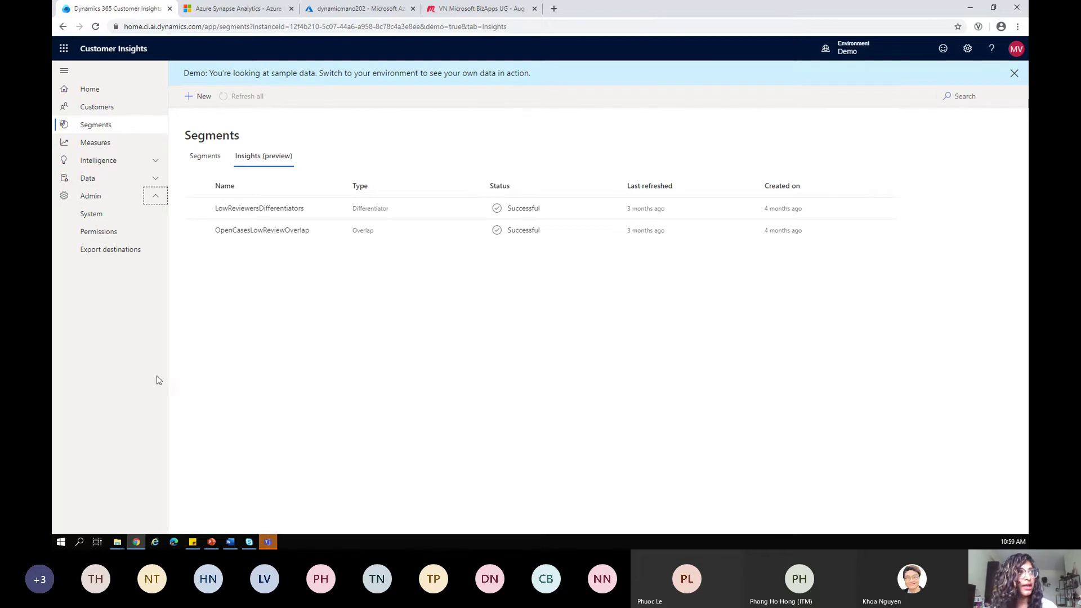
click(105, 161)
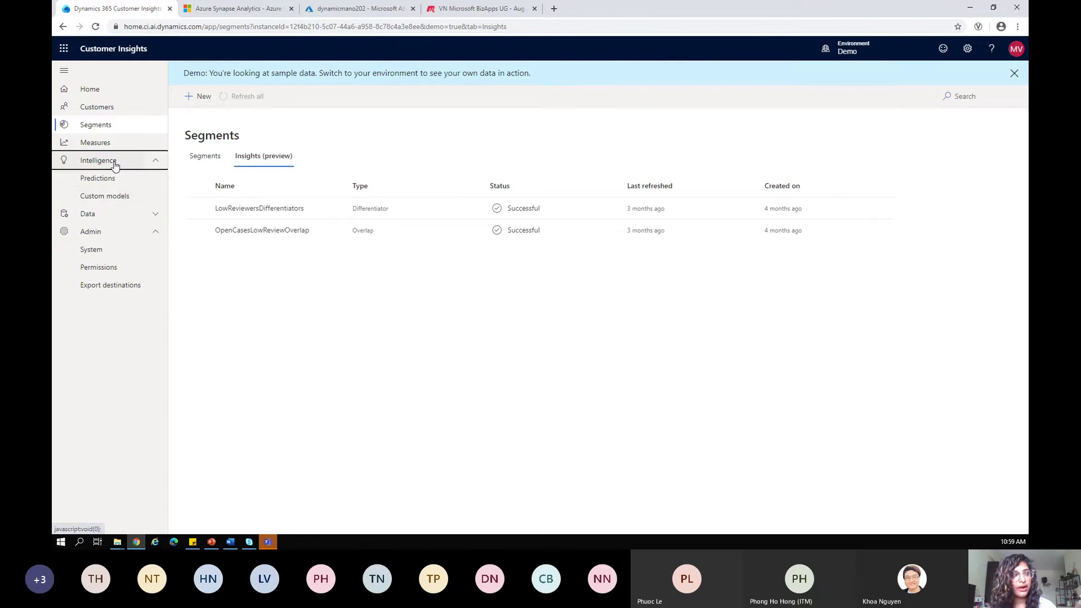
click(112, 197)
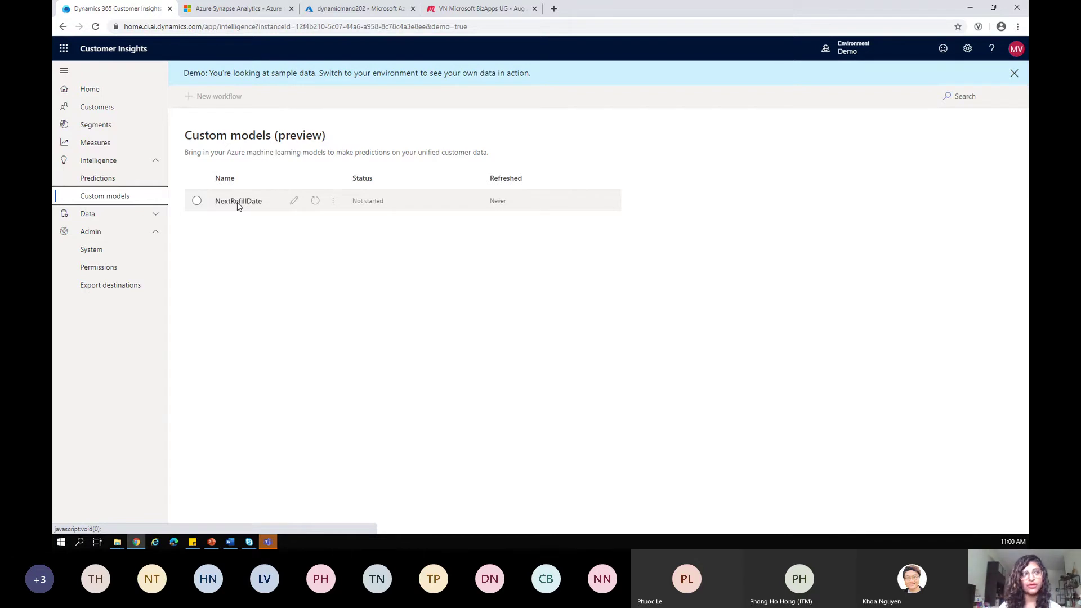
click(288, 204)
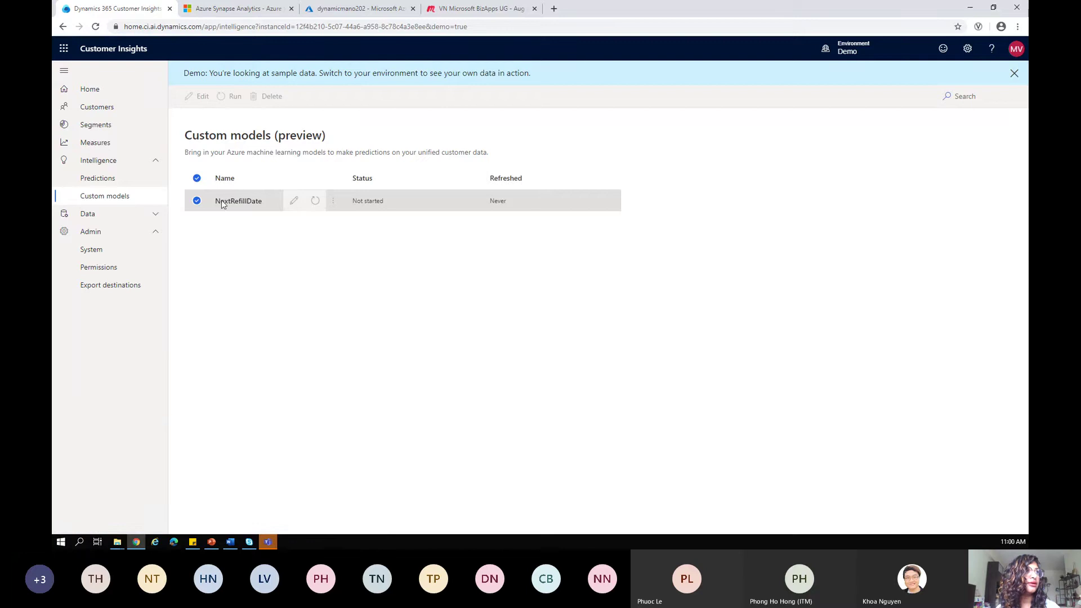
click(192, 203)
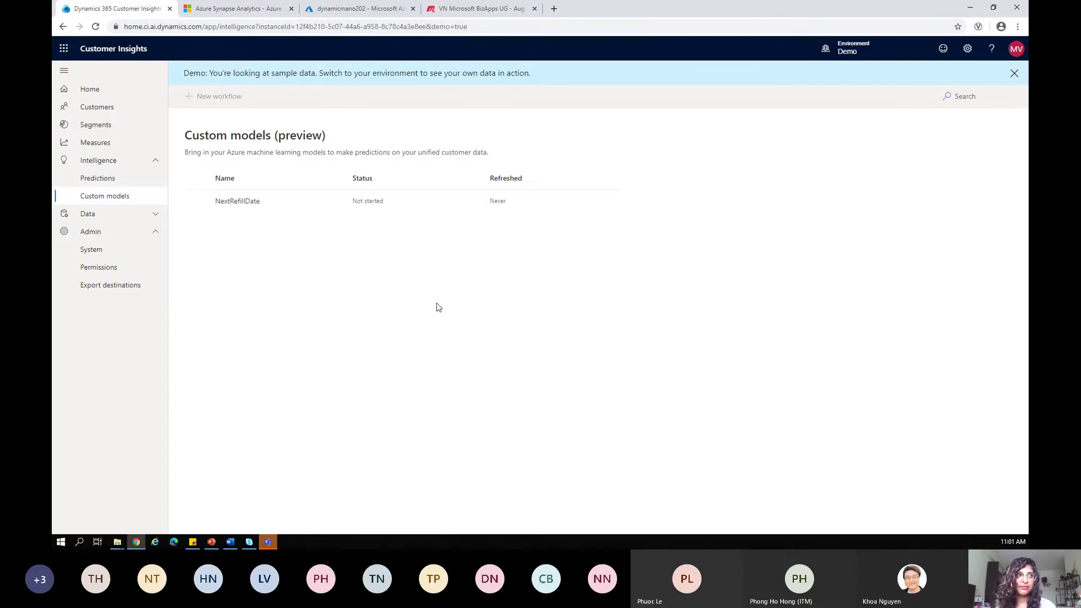
Step: Open the definition of the Average Spend High Churn segment and check the fields available for its ChurnScores filter without changing it
click(94, 126)
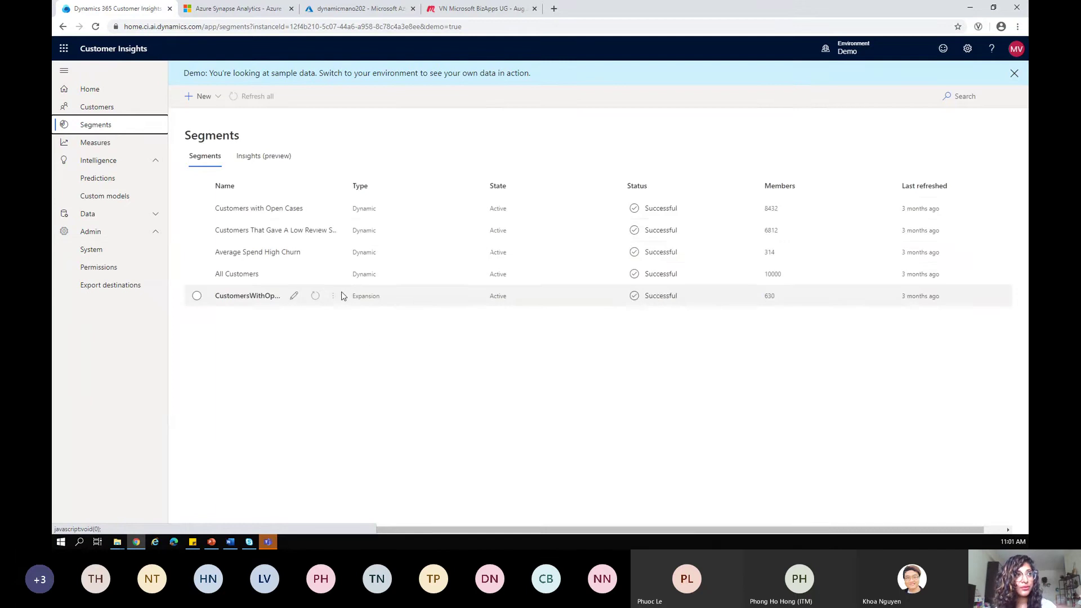
click(262, 253)
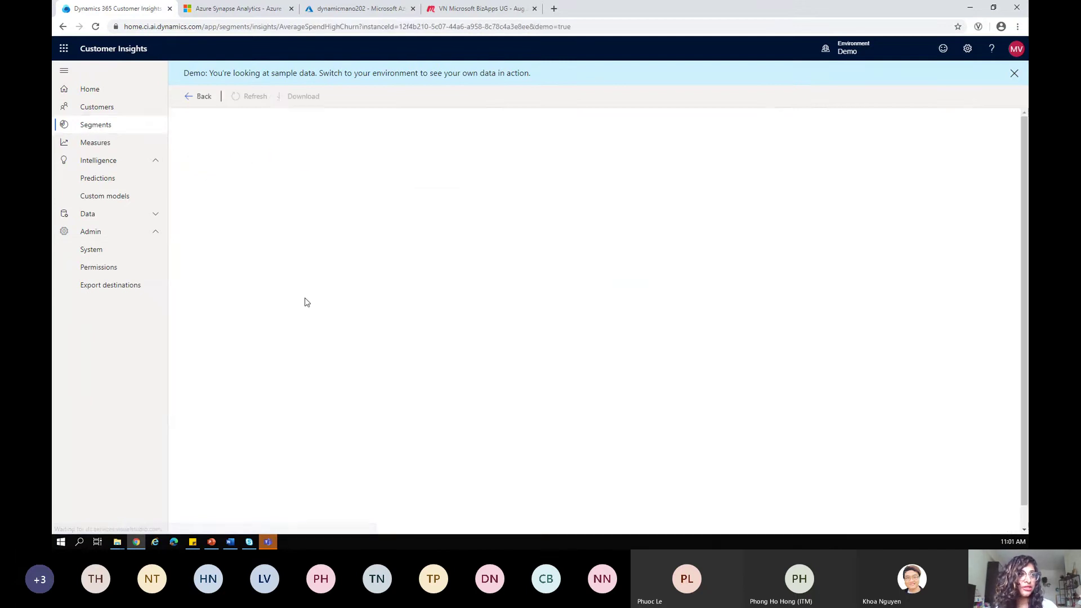
click(199, 96)
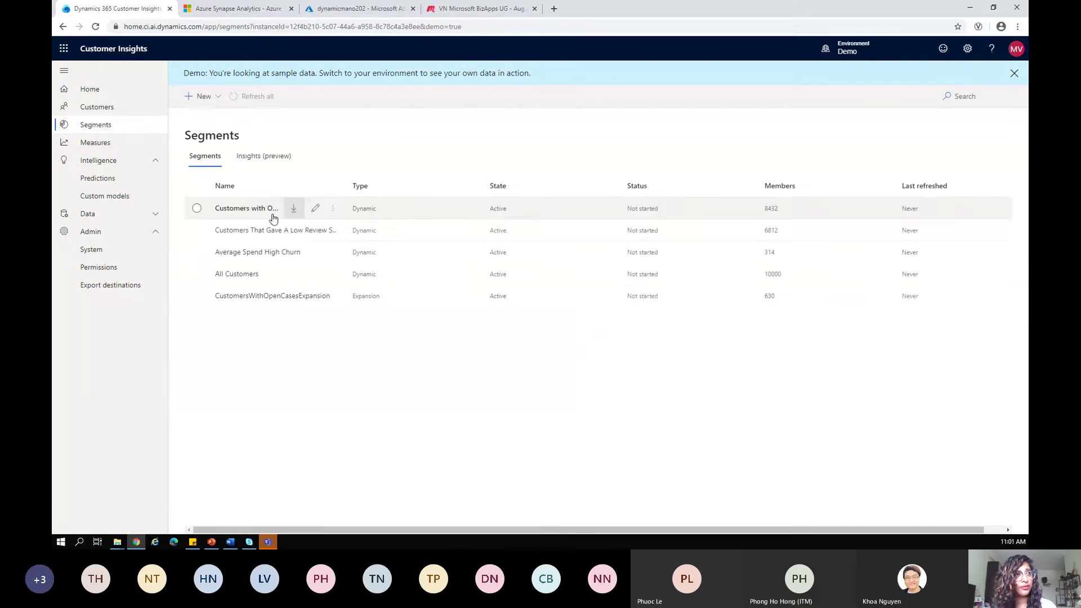
click(317, 253)
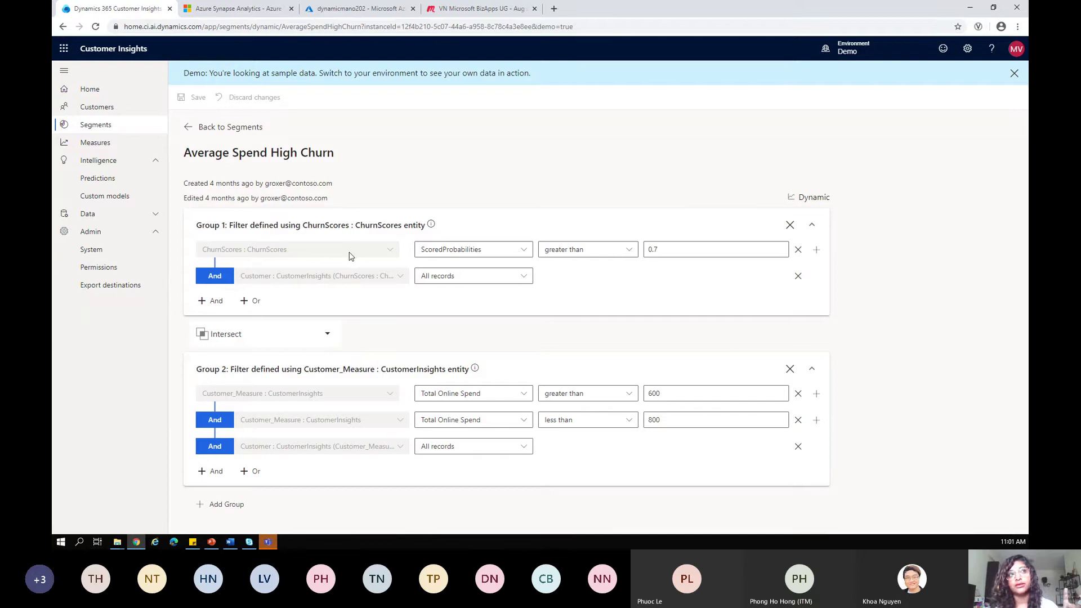
click(523, 251)
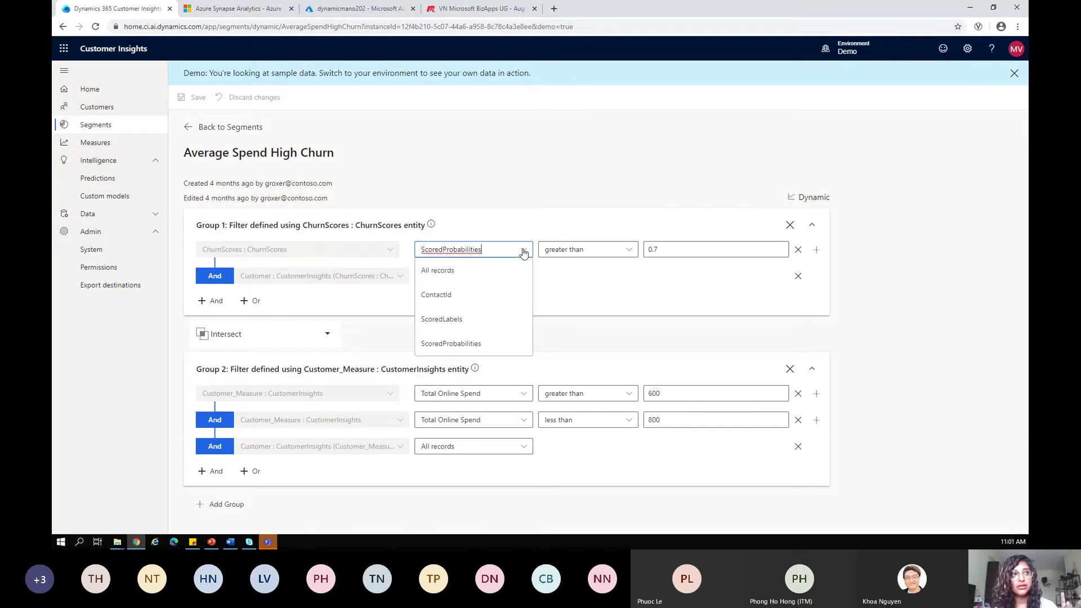
click(584, 299)
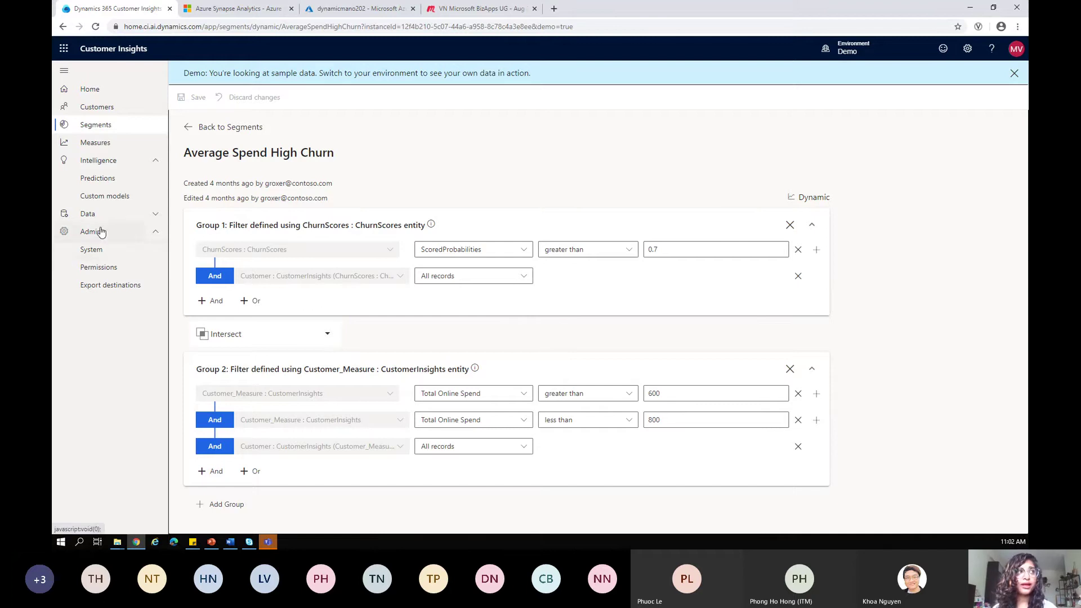
Step: Review the existing predictions, and browse the entities list down to the customer profile and segment entities
click(116, 181)
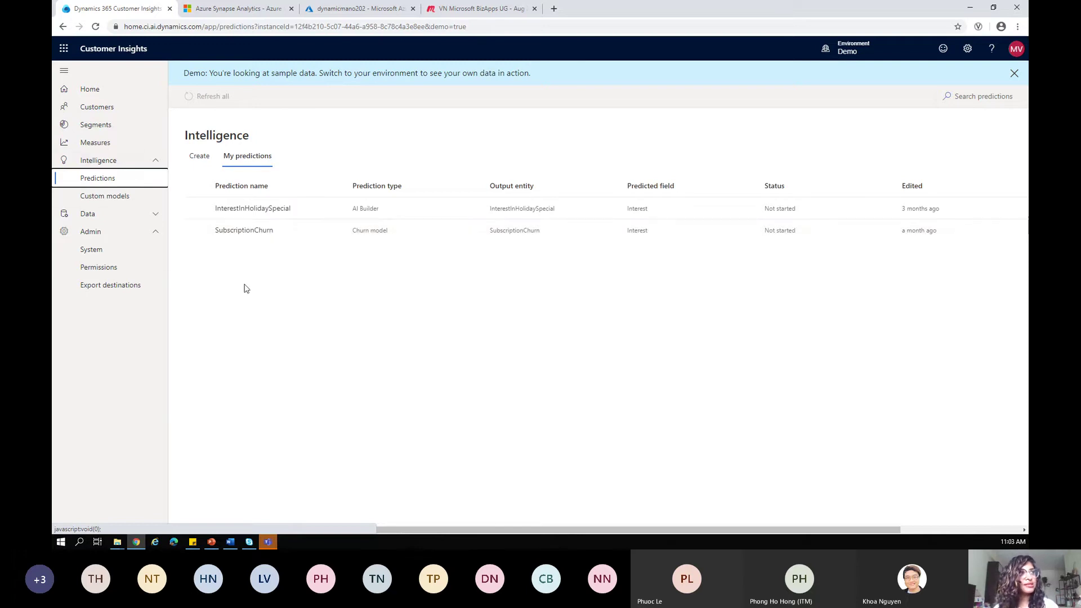
click(155, 213)
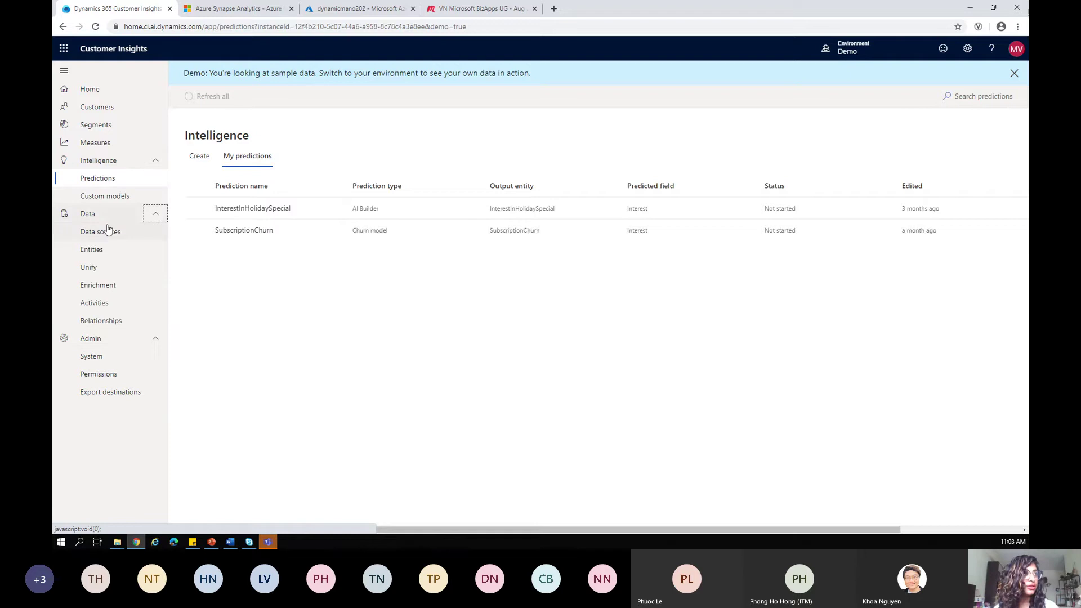
click(95, 251)
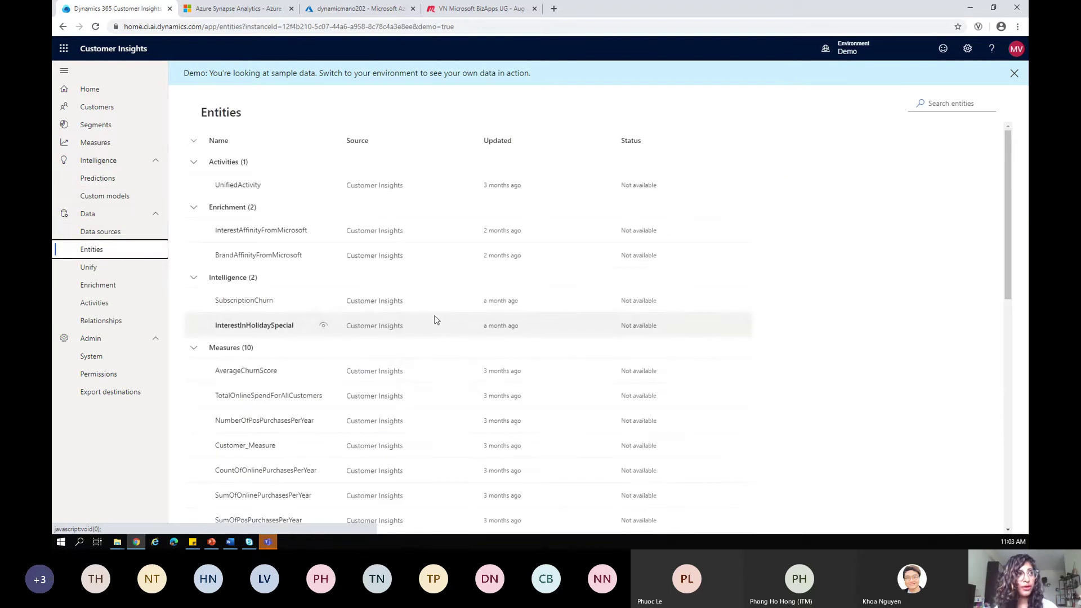
scroll(626, 388, down, 2)
scroll(626, 388, down, 4)
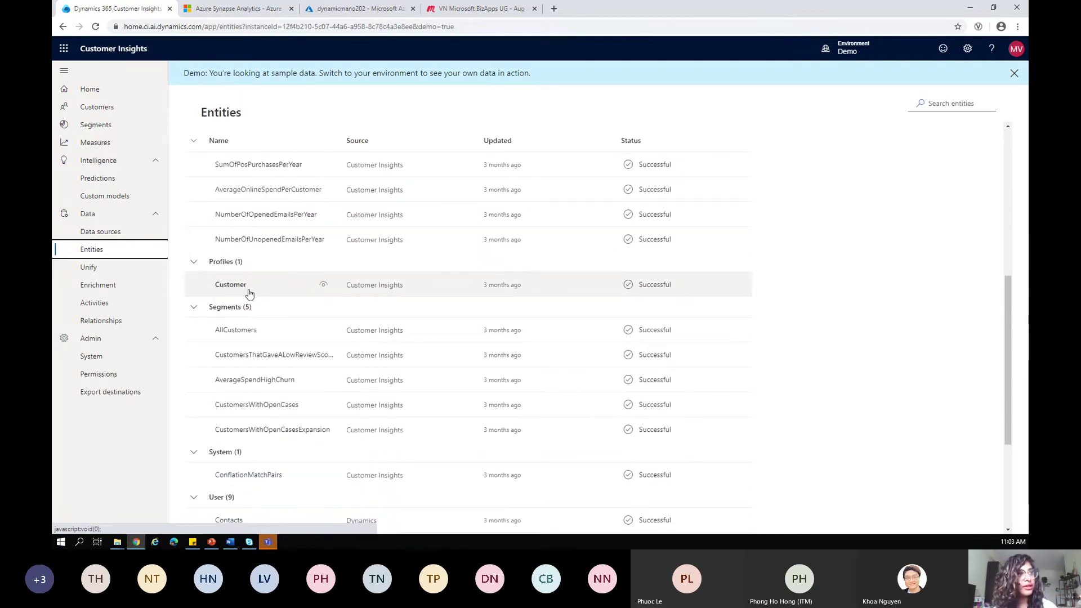
Step: Open the Customer profile entity and examine its full field list and its data records
click(229, 287)
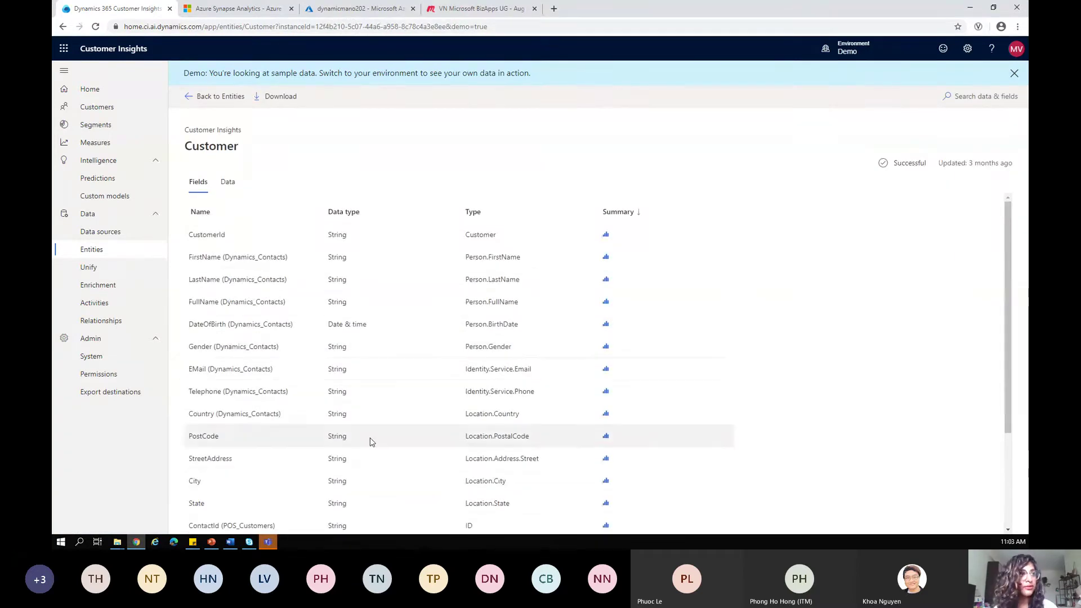
scroll(370, 442, down, 3)
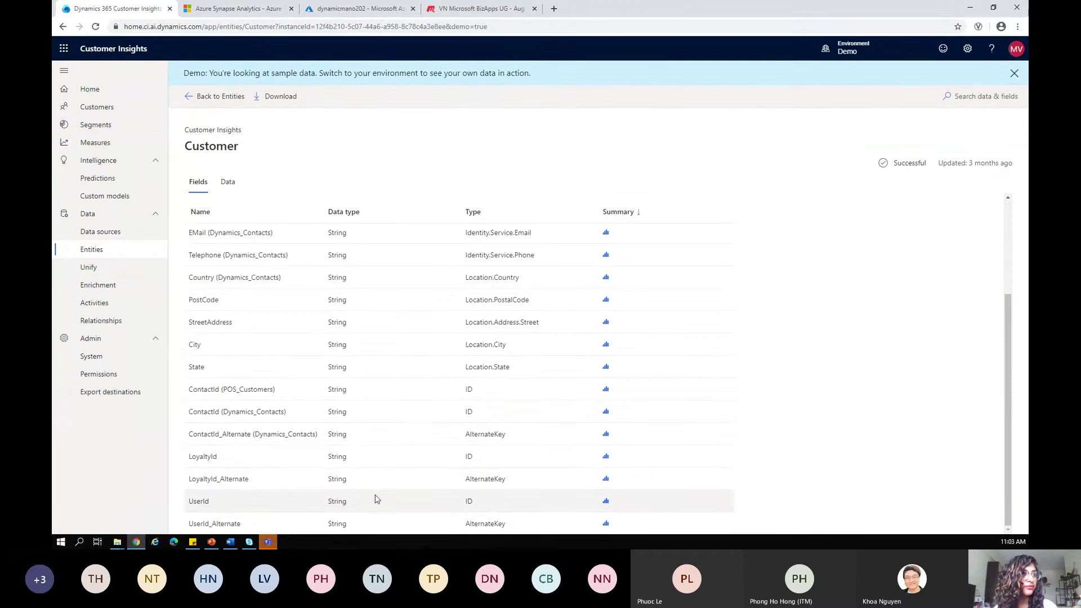
scroll(393, 415, up, 3)
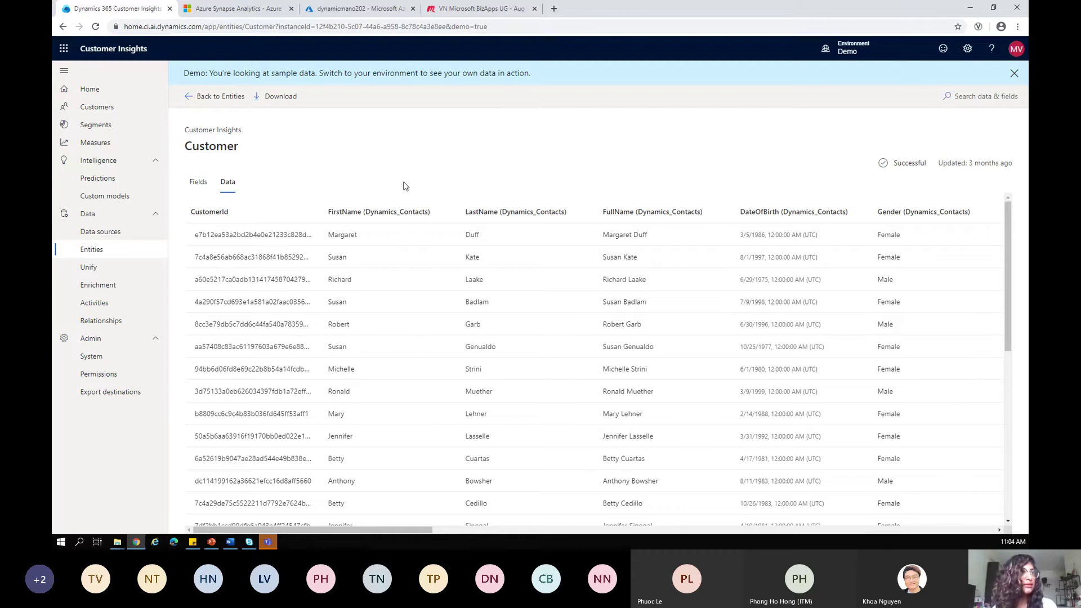
Step: Review the relationships between entities and the configured activities, selecting the OnlinePurchases activity
click(102, 322)
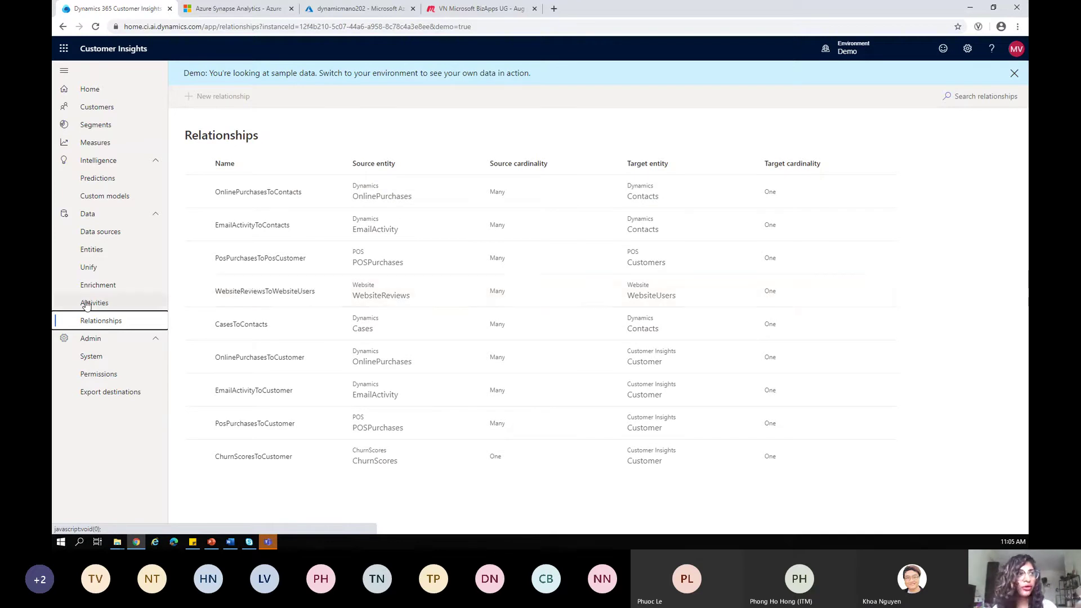
click(133, 307)
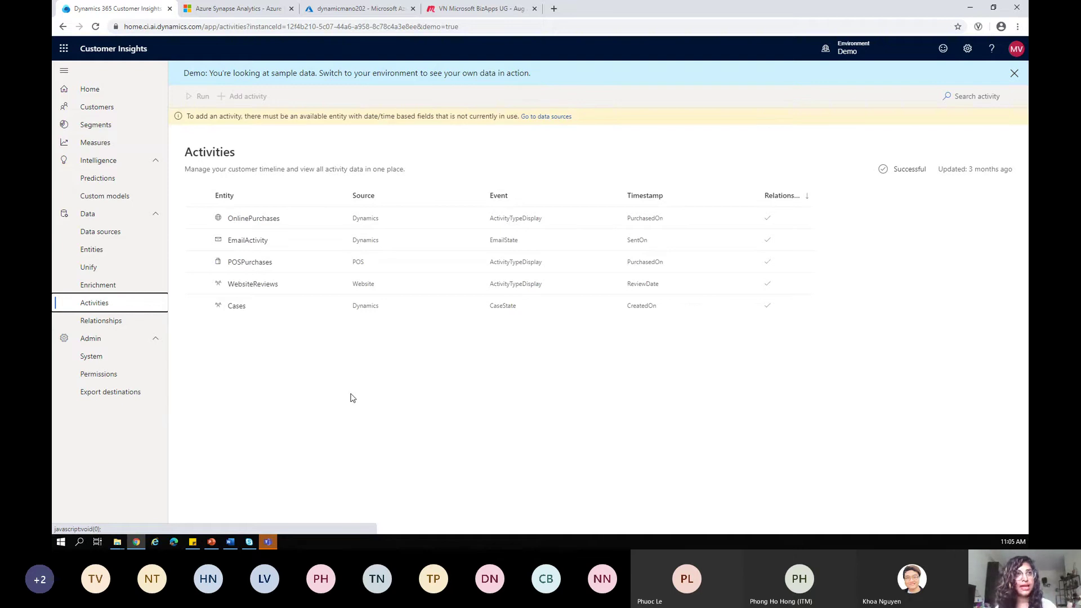
click(262, 218)
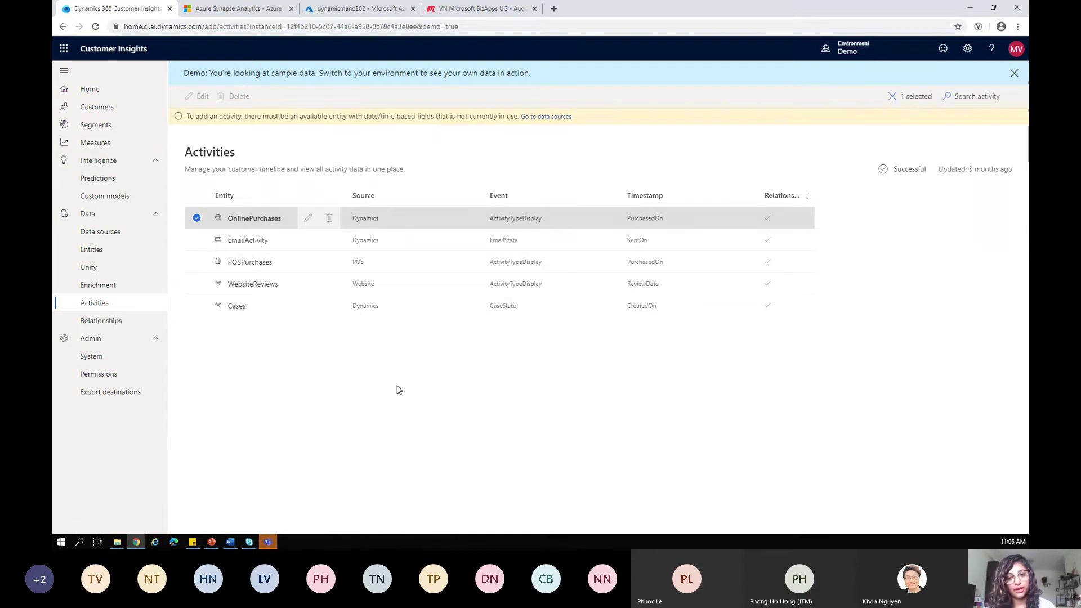
Step: Show the available export destinations, and switch to the PowerPoint presentation to start the slide show from the current slide
click(125, 398)
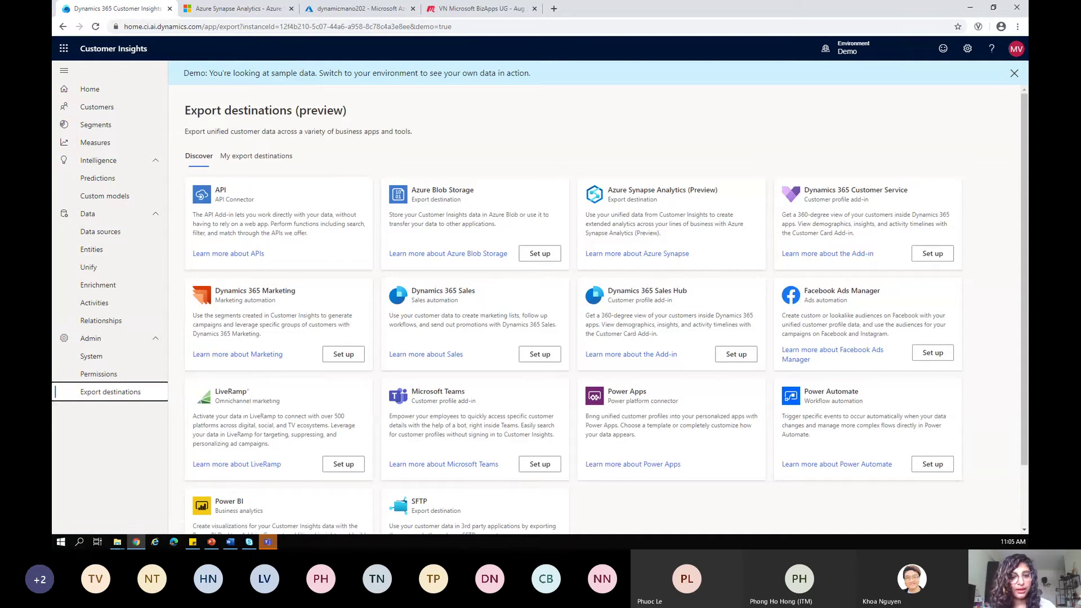
key(alt+Tab)
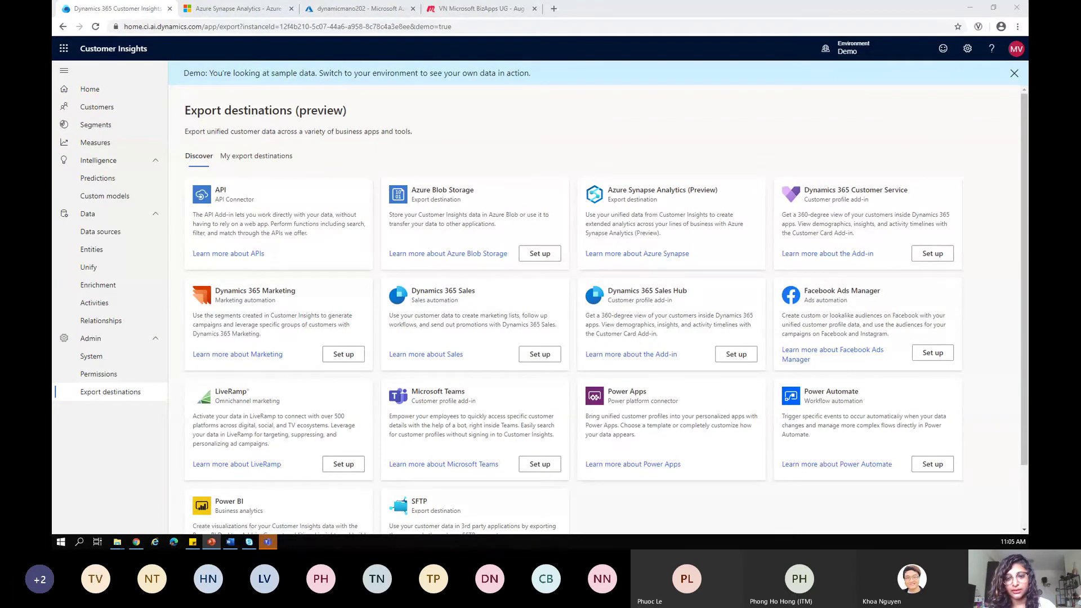
key(shift+F5)
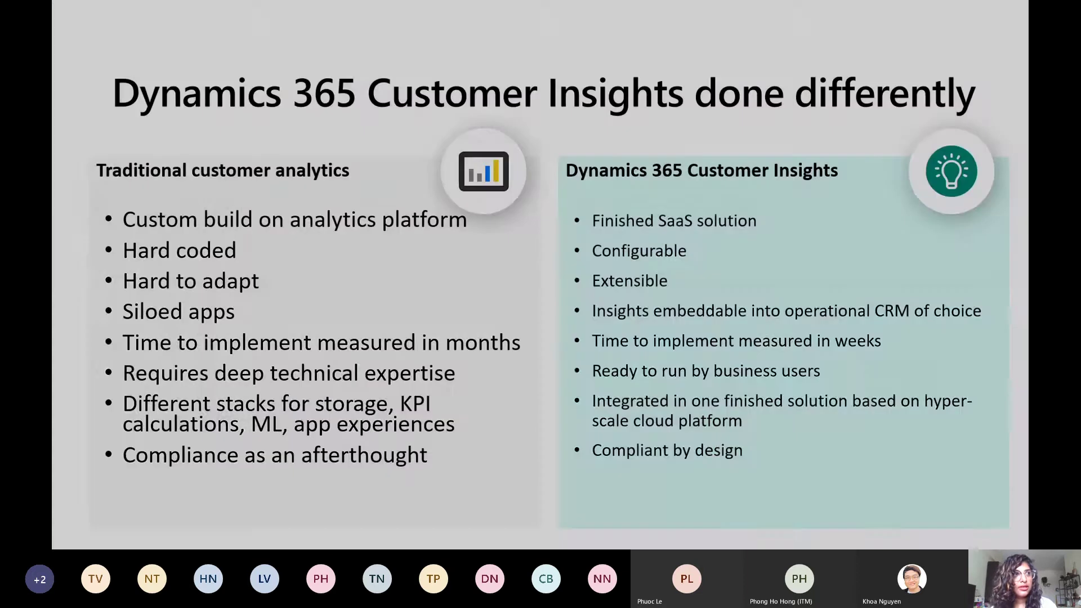